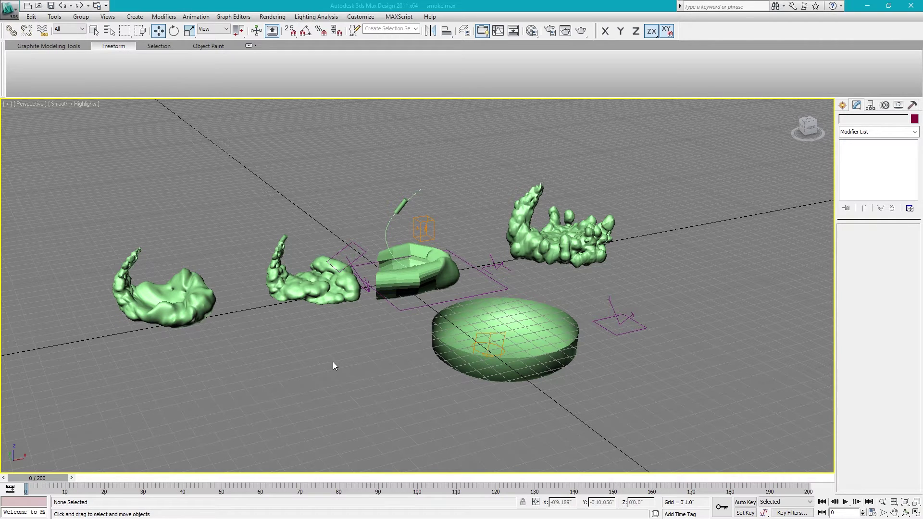
Examine the particle emitter setup and the surrounding smoke meshes from several angles and close up
middle_drag(323, 361, 374, 333)
scroll(373, 333, up, 4)
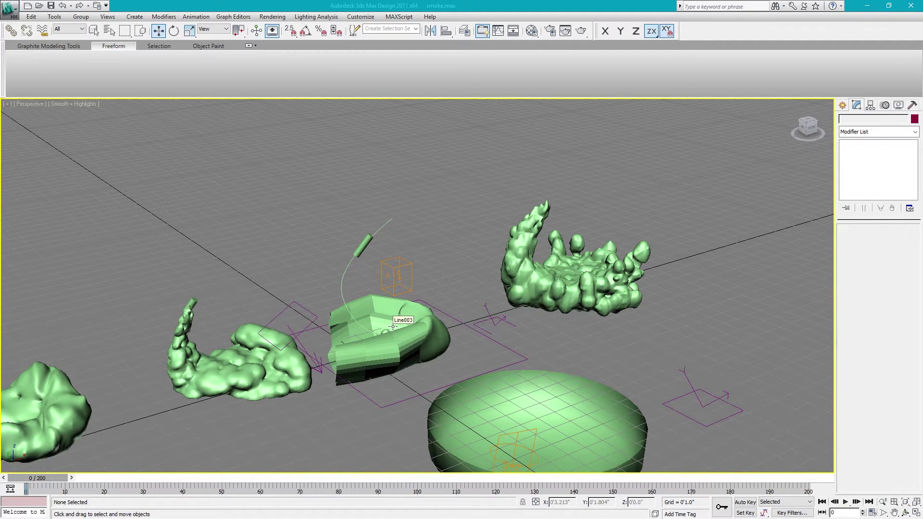
alt+middle_drag(392, 327, 346, 322)
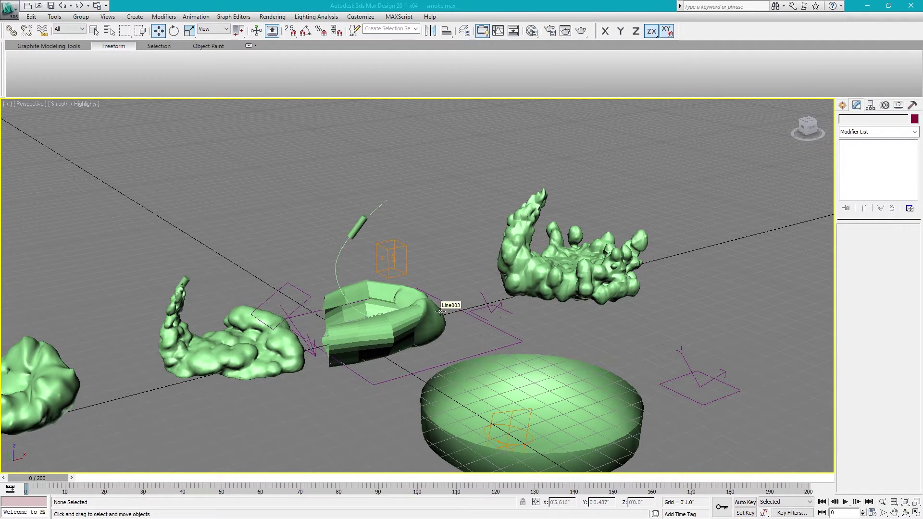
alt+middle_drag(440, 312, 452, 284)
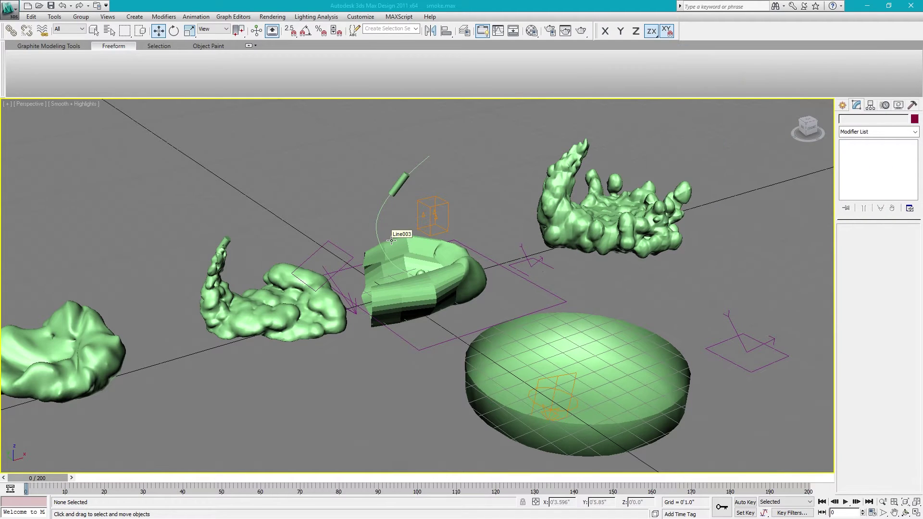
alt+middle_drag(393, 319, 410, 342)
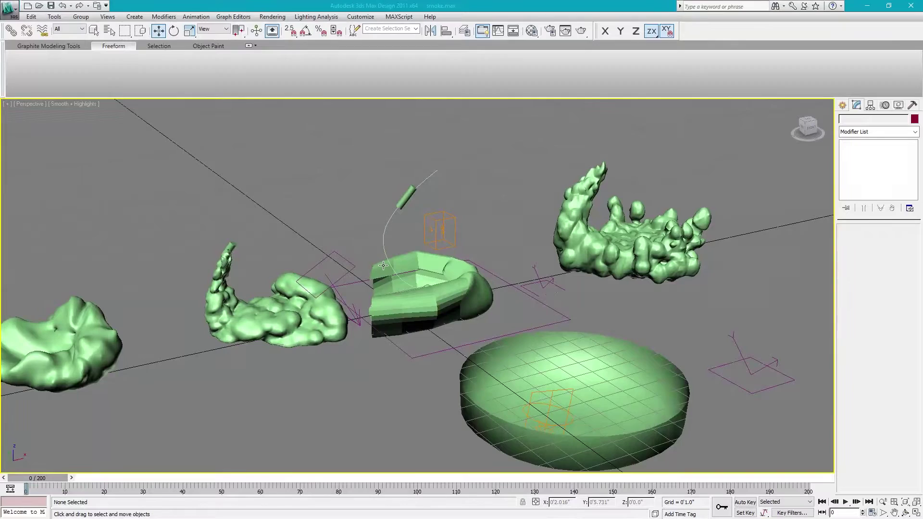
middle_drag(383, 266, 356, 269)
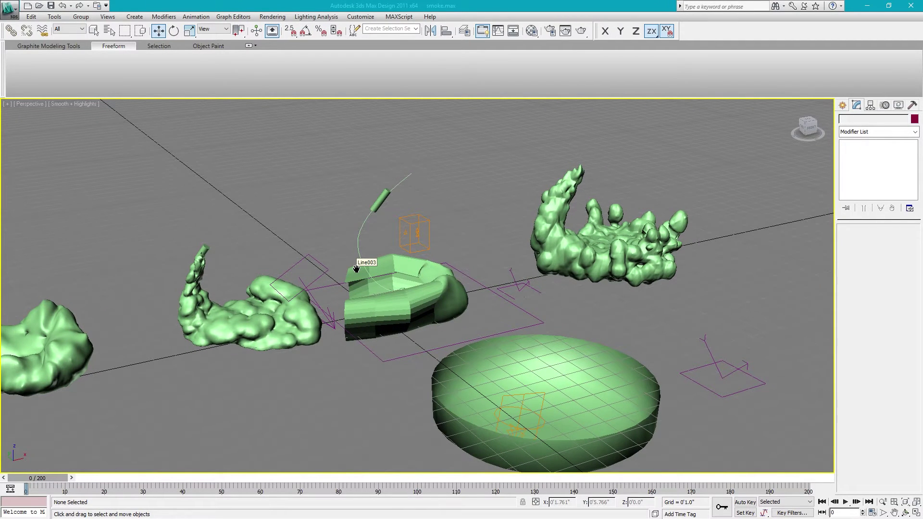
middle_drag(356, 258, 415, 218)
scroll(528, 210, up, 2)
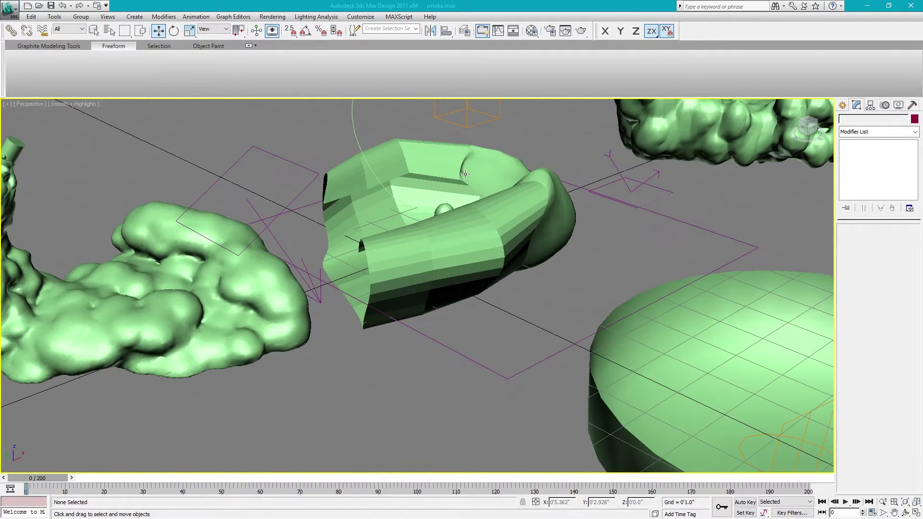
Isolate the central setup with its trough, path, sphere, particle array and space warps, and clear the selection
middle_drag(462, 186, 431, 222)
scroll(441, 276, down, 1)
drag(450, 162, 270, 420)
right_click(489, 298)
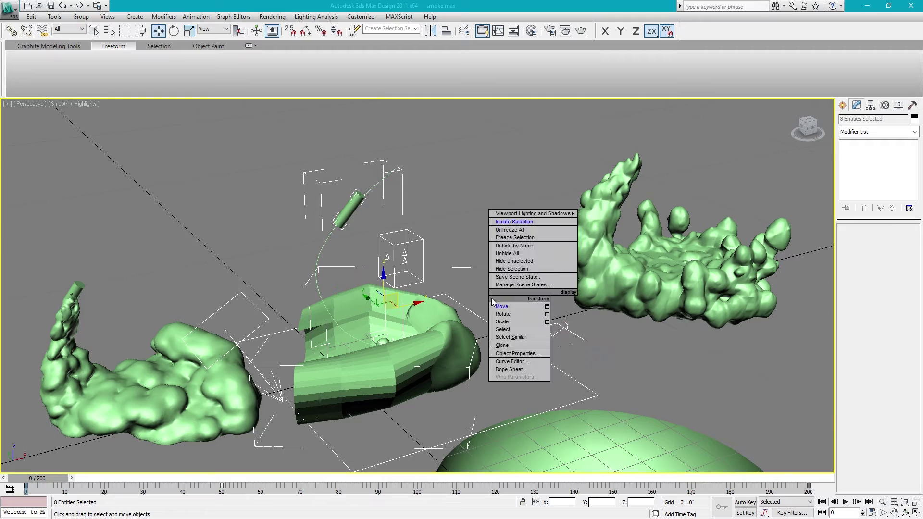
click(523, 222)
click(550, 220)
alt+middle_drag(550, 219, 489, 229)
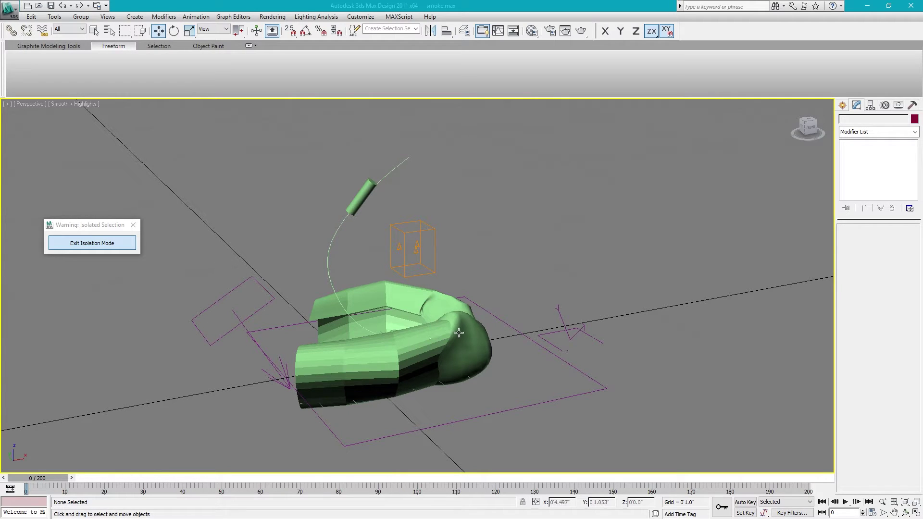
Review the parameters of the Wind001 and UDeflector001 space warps beside the trough
click(272, 303)
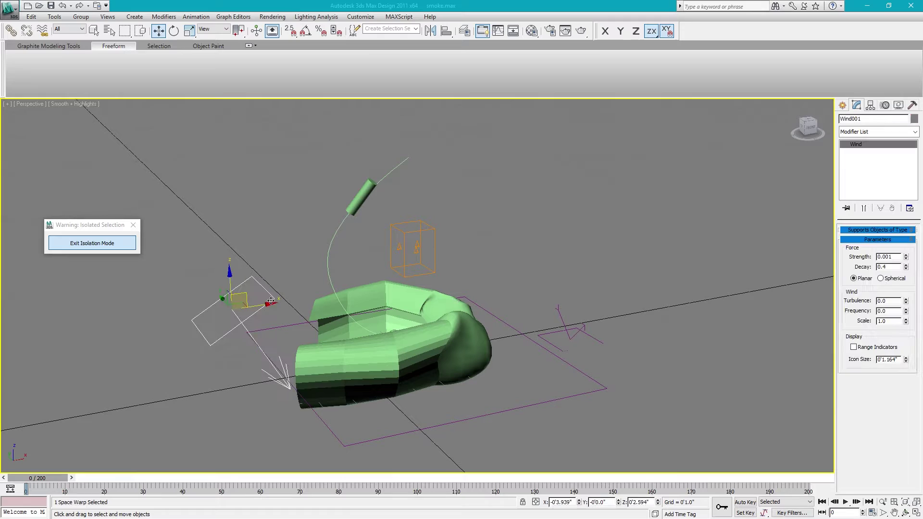
click(565, 323)
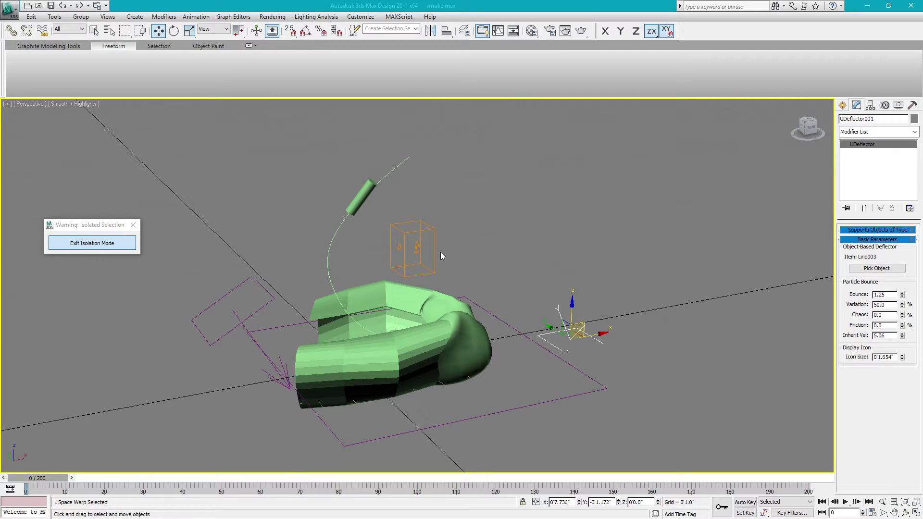
alt+middle_drag(375, 283, 452, 205)
Select the PArray001 emitter and review its base PArray display and Particle Type settings
click(452, 206)
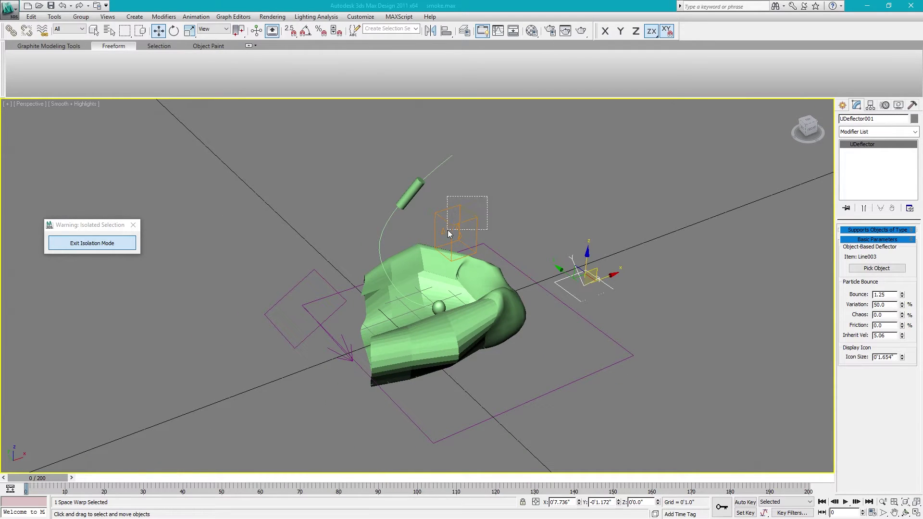
click(864, 176)
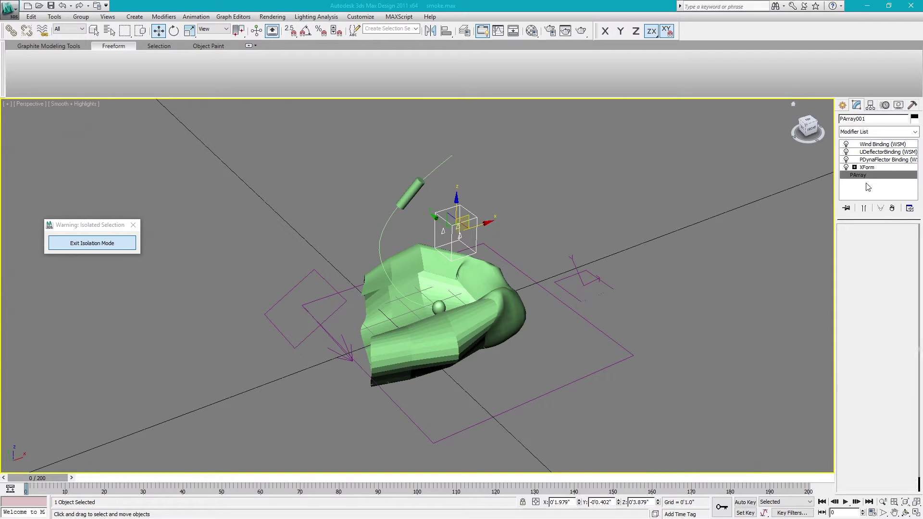
scroll(876, 410, down, 2)
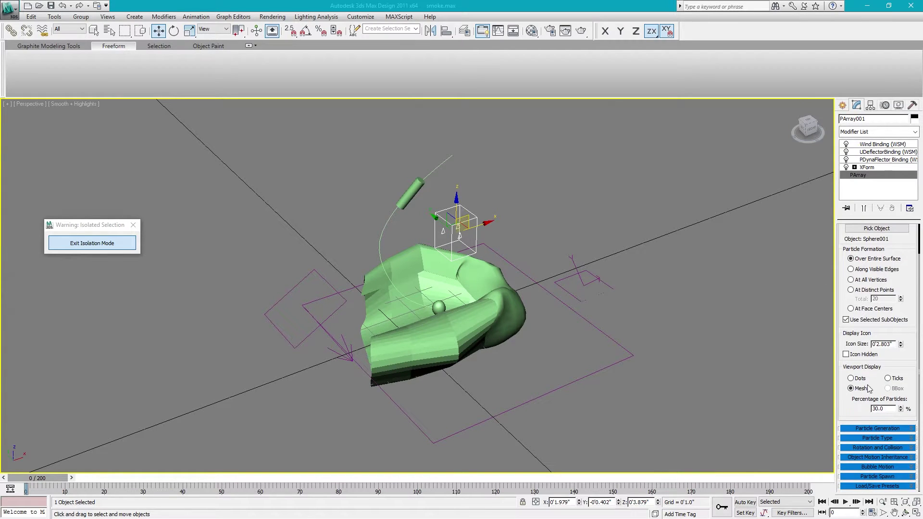
click(881, 439)
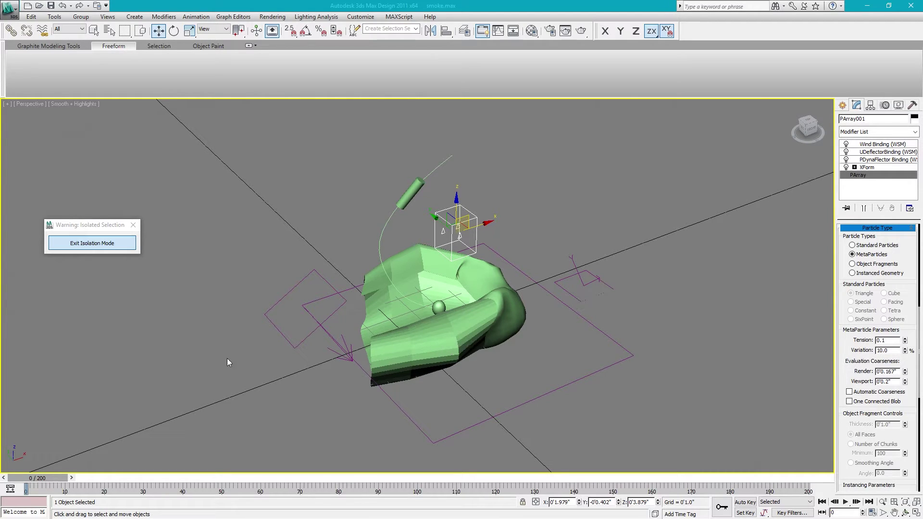
Scrub the animation to frame 200 to watch the particles fill the trough, and deselect the emitter
drag(60, 477, 283, 477)
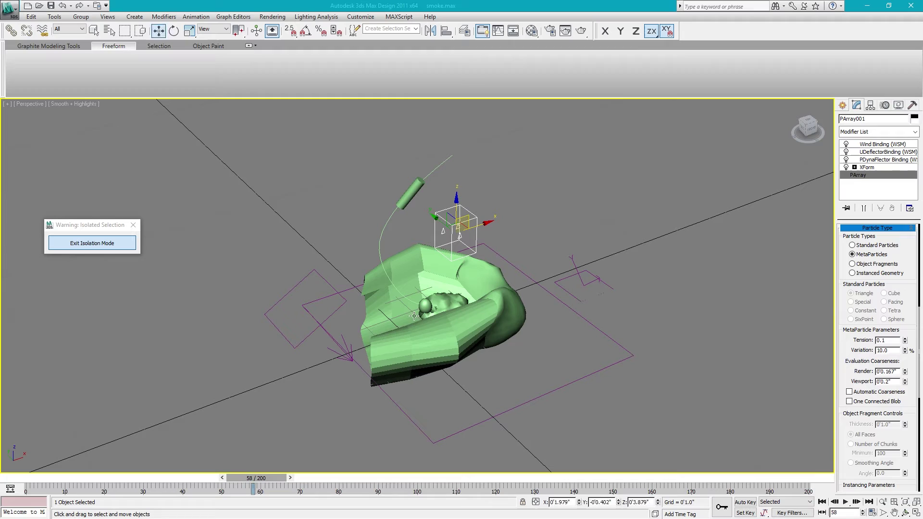
drag(277, 479, 625, 479)
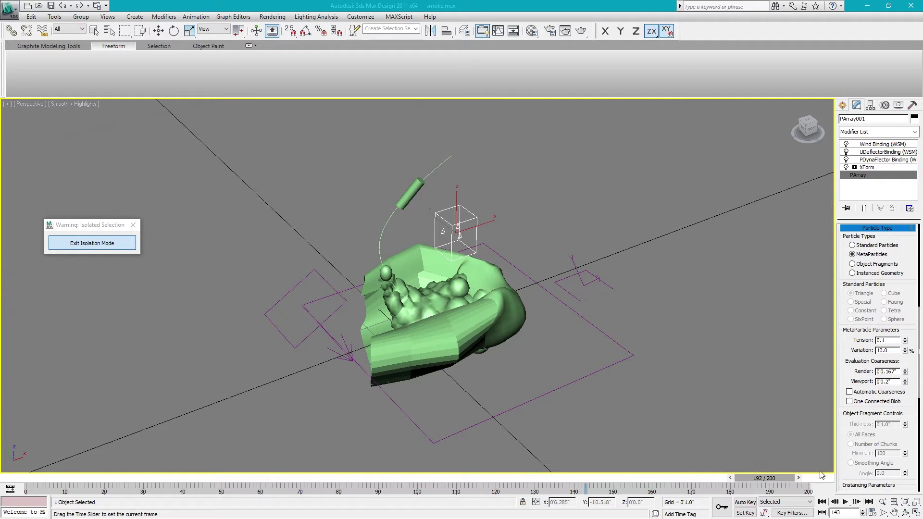
click(636, 241)
key(w)
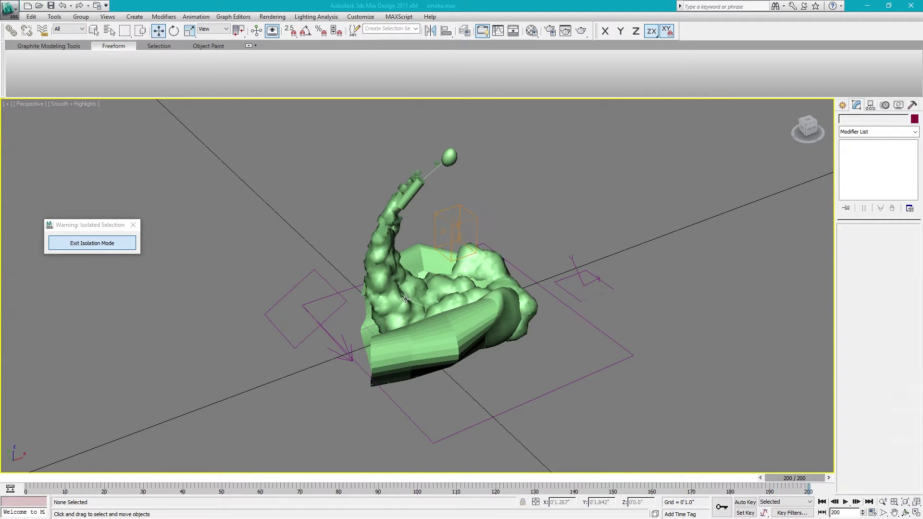
Isolate the PArray001 particle system on its own and inspect the shape of its metaparticle mesh
alt+middle_drag(389, 292, 366, 301)
click(416, 301)
right_click(403, 311)
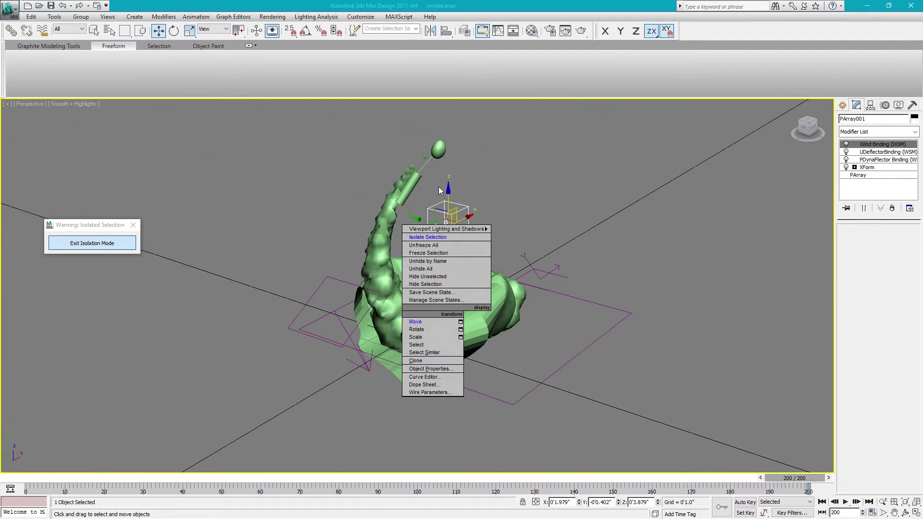
click(438, 241)
alt+middle_drag(447, 284, 427, 239)
click(554, 252)
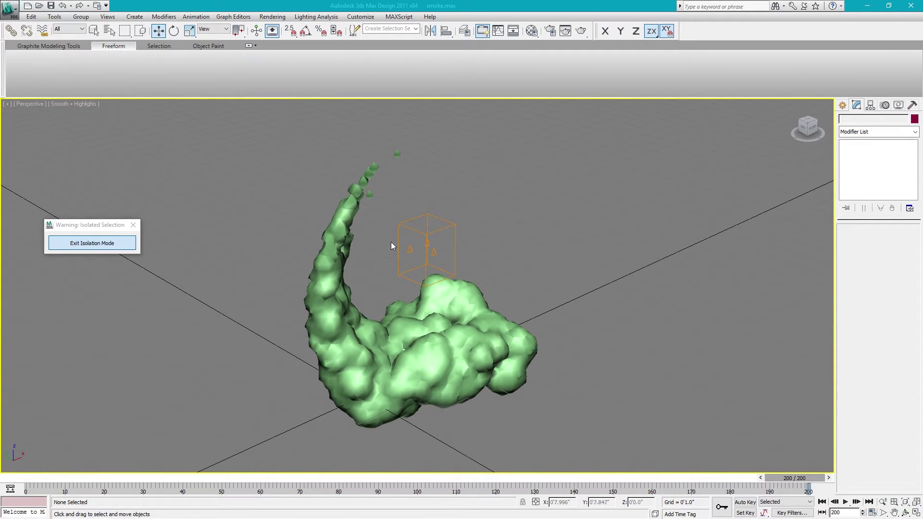
alt+middle_drag(315, 305, 331, 189)
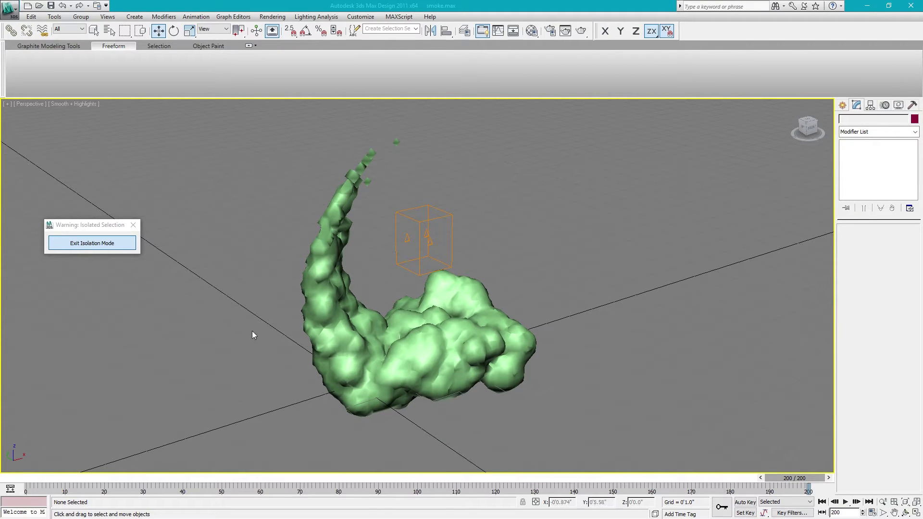
click(365, 348)
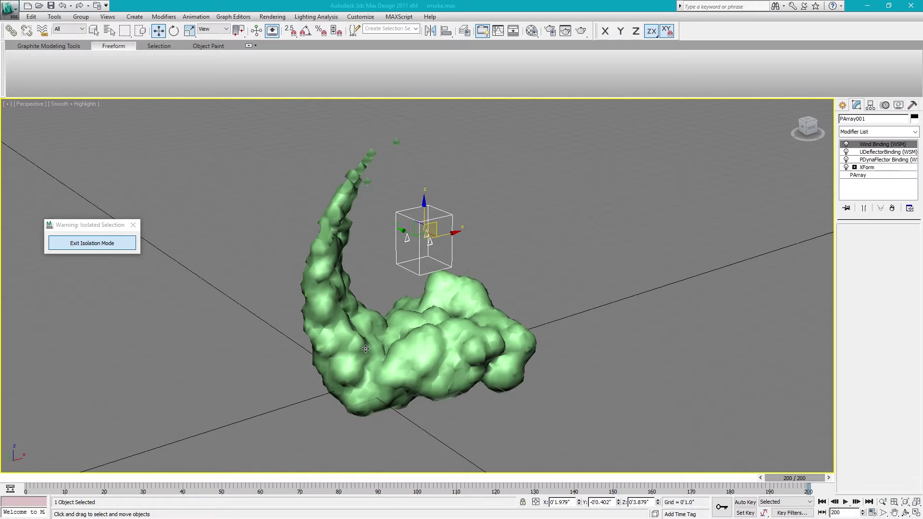
Exit isolation mode and inspect the GPArray001 mesh with its Noise and TurboSmooth modifiers from several angles
click(90, 245)
click(575, 225)
middle_drag(575, 225, 460, 238)
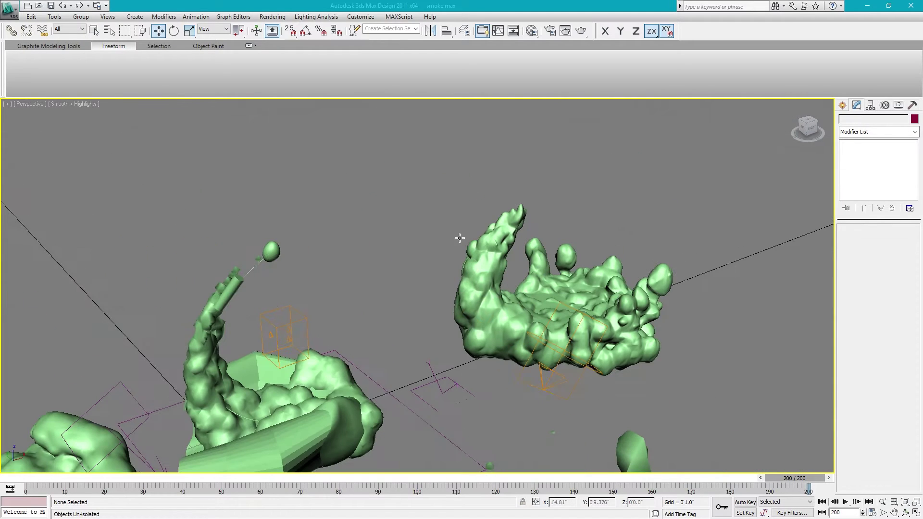
click(478, 317)
key(z)
alt+middle_drag(478, 317, 421, 355)
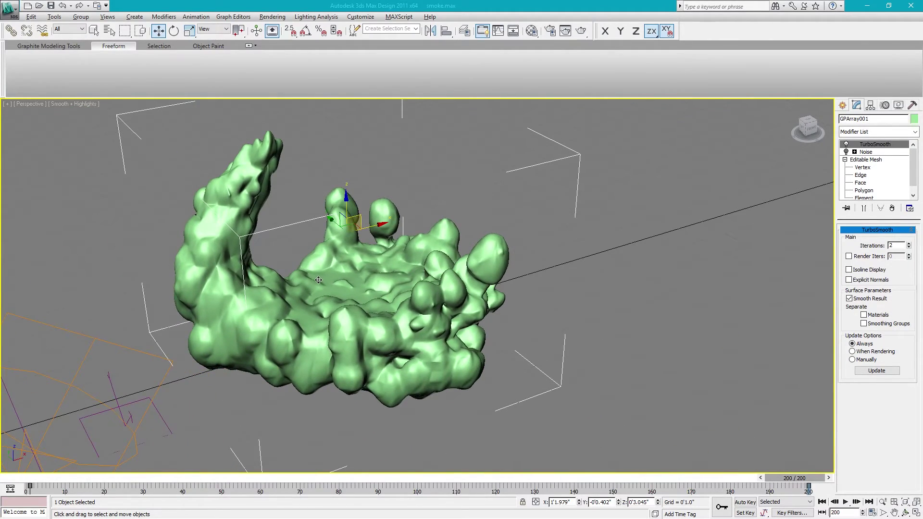
alt+middle_drag(319, 280, 353, 279)
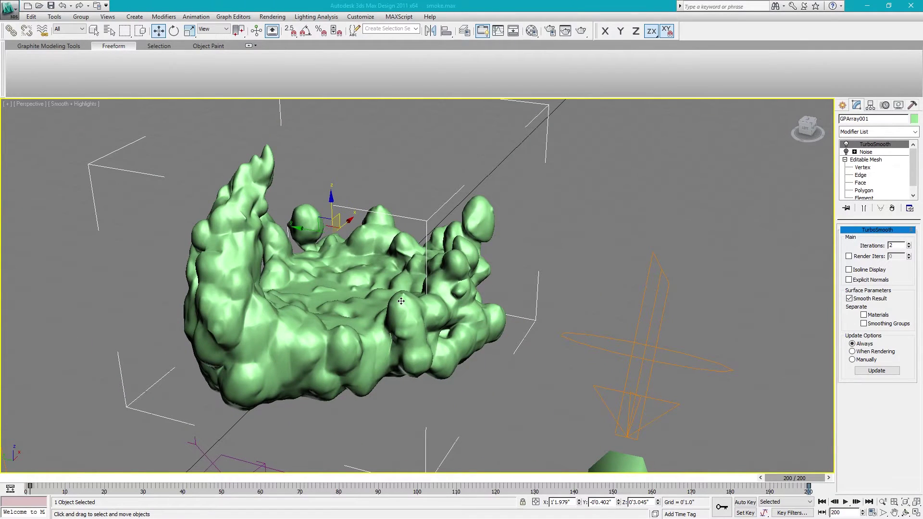
alt+middle_drag(401, 301, 392, 336)
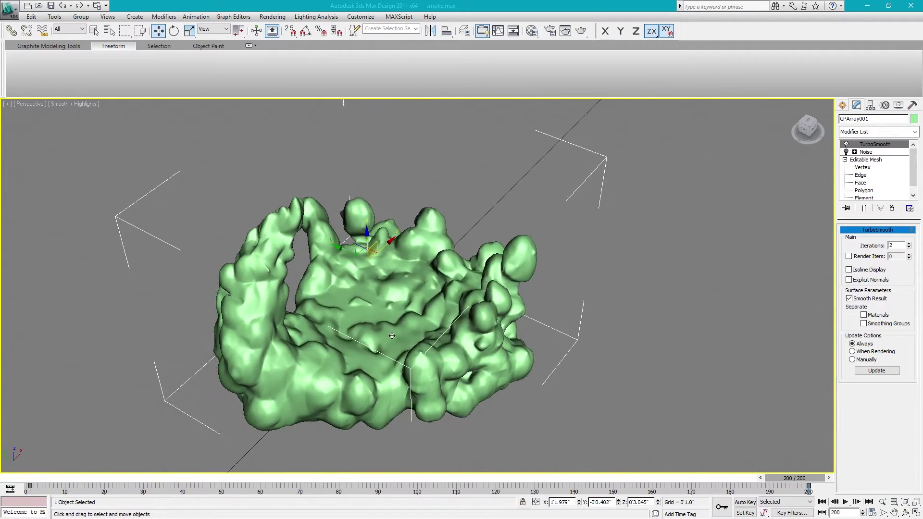
Select the GPArray002 smoke mesh and inspect it with its Relax, Melt and MeshSmooth modifiers
scroll(392, 335, down, 5)
middle_drag(225, 447, 303, 321)
click(199, 368)
alt+middle_drag(199, 368, 339, 326)
scroll(339, 326, up, 3)
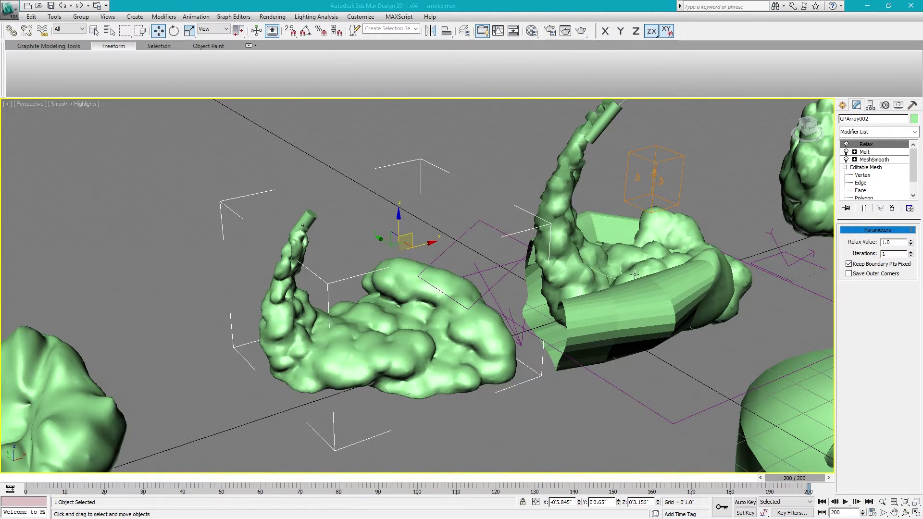
alt+middle_drag(371, 353, 389, 371)
scroll(388, 370, down, 3)
middle_drag(344, 351, 263, 266)
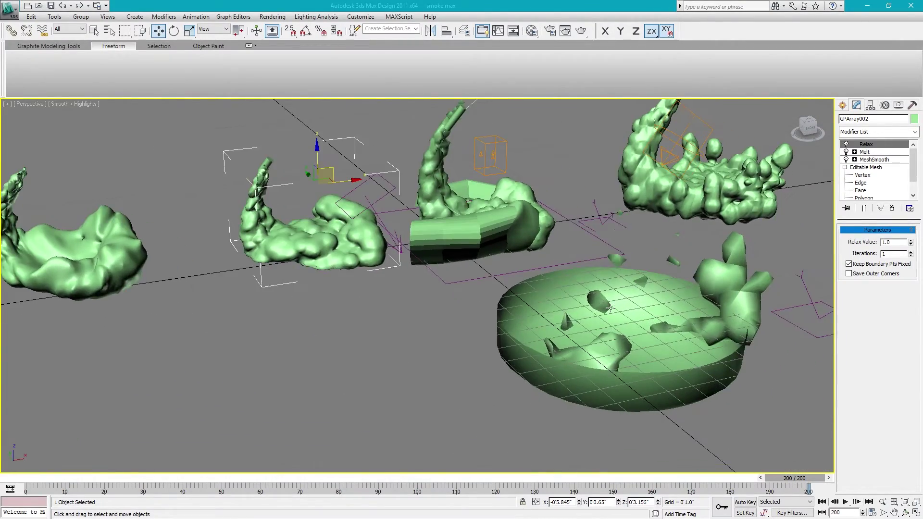
Select the melted Sphere002 dish and examine it and the particles around it from low and high angles
middle_drag(672, 309, 470, 324)
click(471, 325)
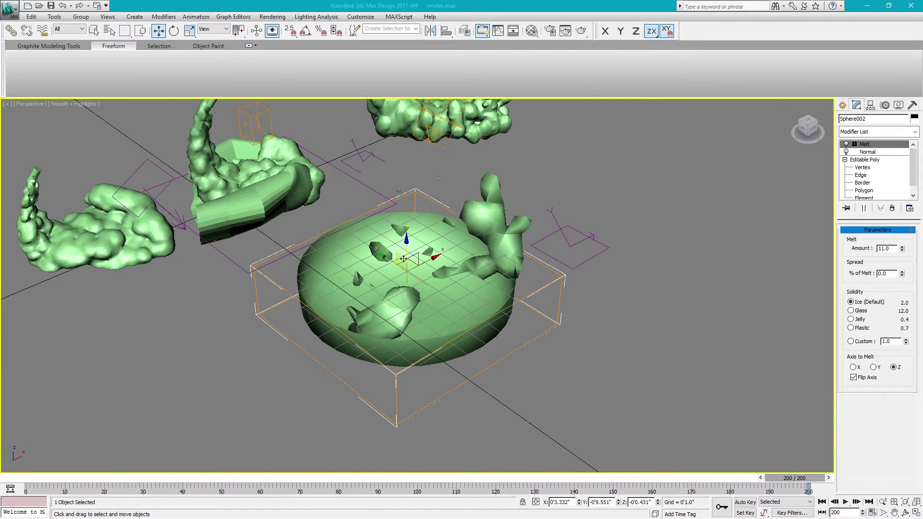
alt+middle_drag(457, 334, 369, 284)
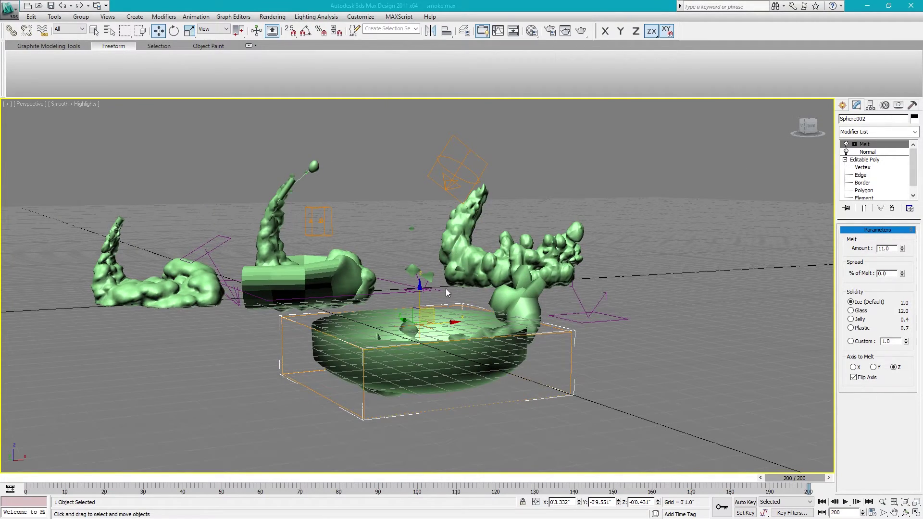
alt+middle_drag(445, 288, 593, 319)
alt+middle_drag(592, 319, 437, 311)
Select the GPArray004 mesh with its Relax, Melt and Displace modifiers and inspect it from the side and above
click(369, 268)
key(z)
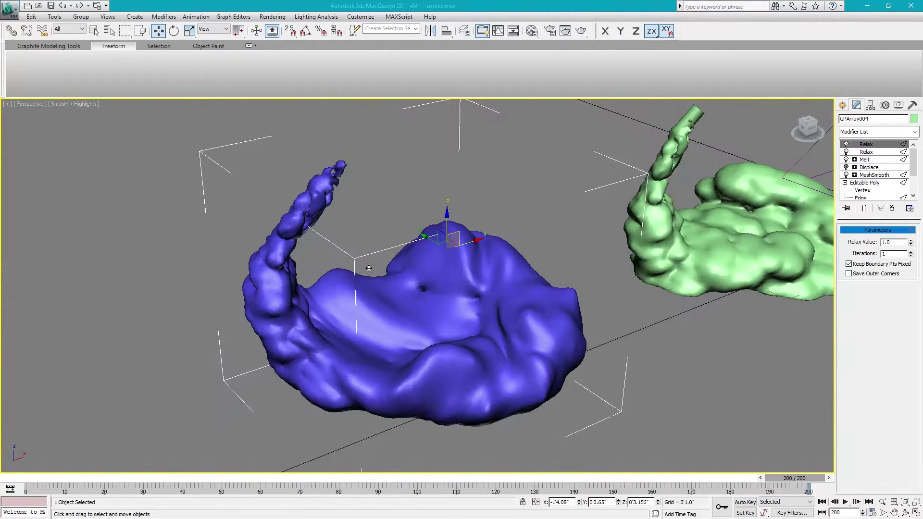
alt+middle_drag(368, 268, 359, 269)
middle_drag(639, 388, 495, 360)
click(495, 360)
click(407, 312)
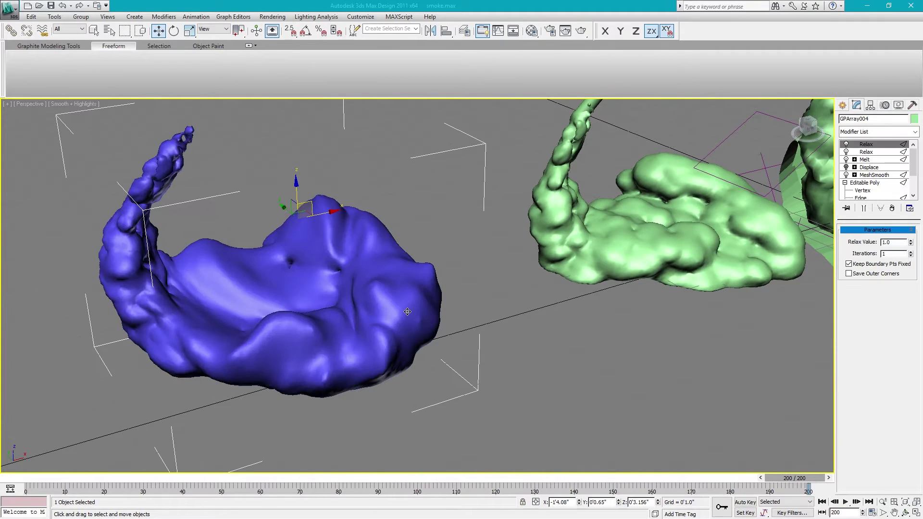
scroll(407, 312, down, 3)
alt+middle_drag(408, 311, 373, 315)
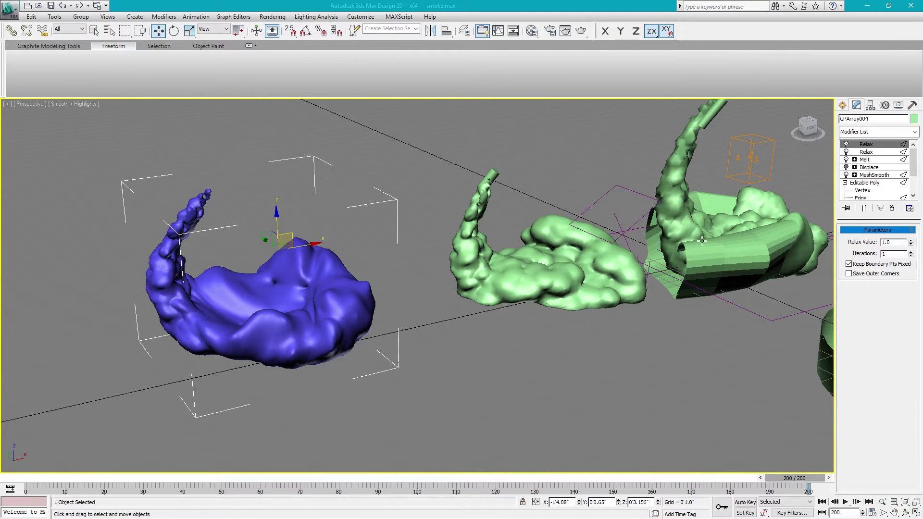
alt+middle_drag(267, 330, 304, 335)
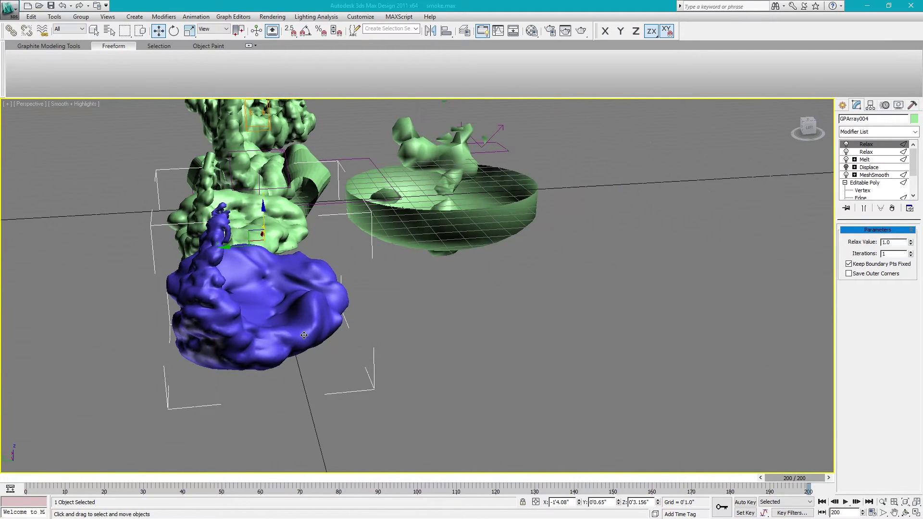
alt+middle_drag(317, 296, 407, 308)
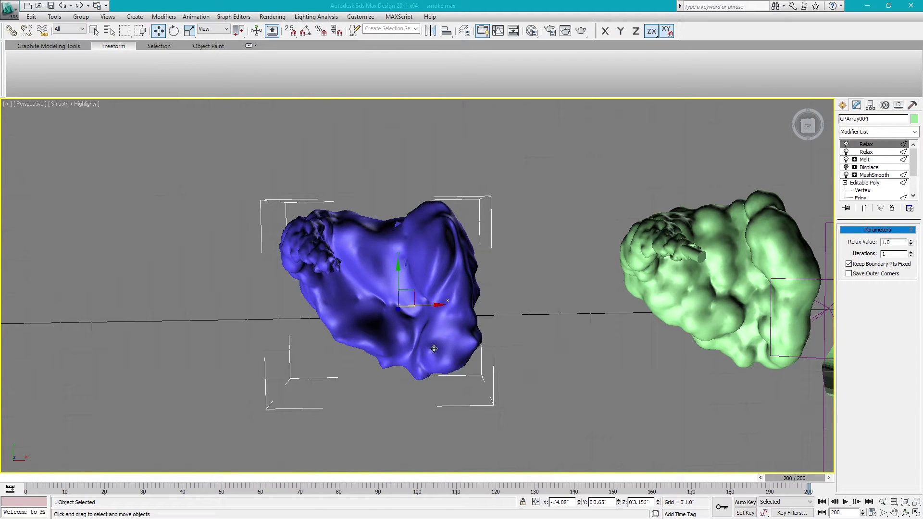
Clear the selection and return to a perspective overview of all the smoke meshes and the emitter setup
middle_drag(394, 291, 139, 272)
scroll(374, 339, down, 2)
alt+middle_drag(374, 339, 419, 295)
click(462, 331)
middle_drag(462, 335, 418, 402)
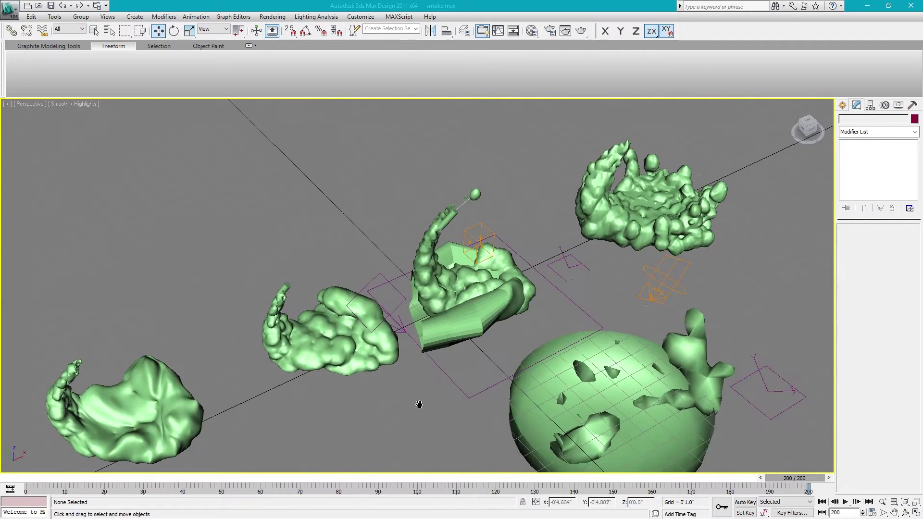
Select the PArray001 particle system and unhide the Final layer to bring back the finished smoke model
click(128, 405)
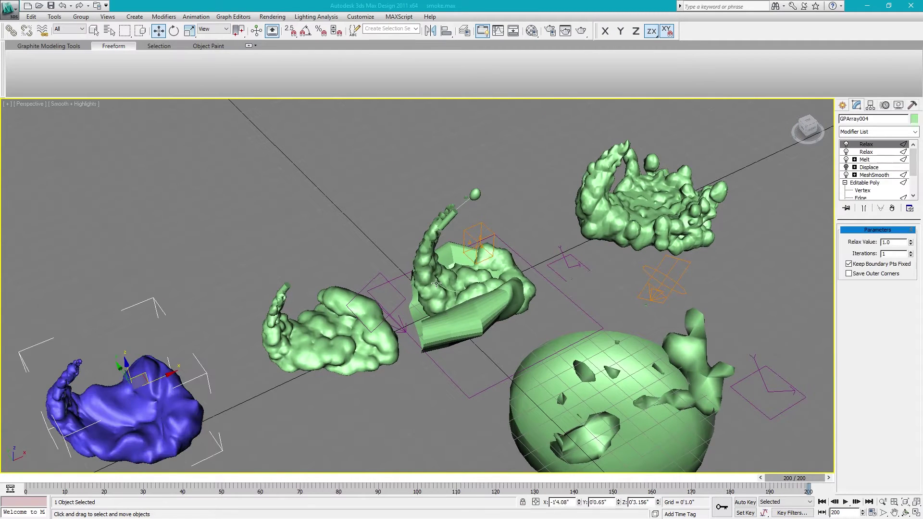
click(468, 268)
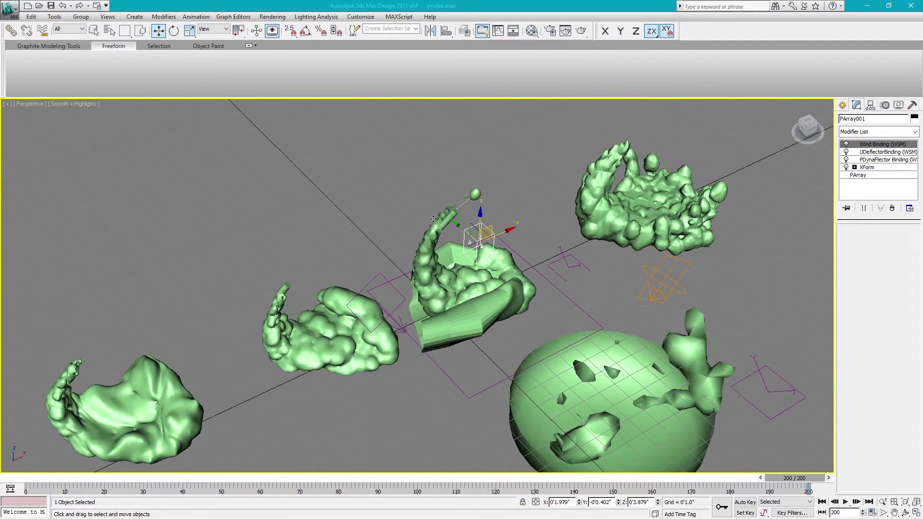
click(464, 31)
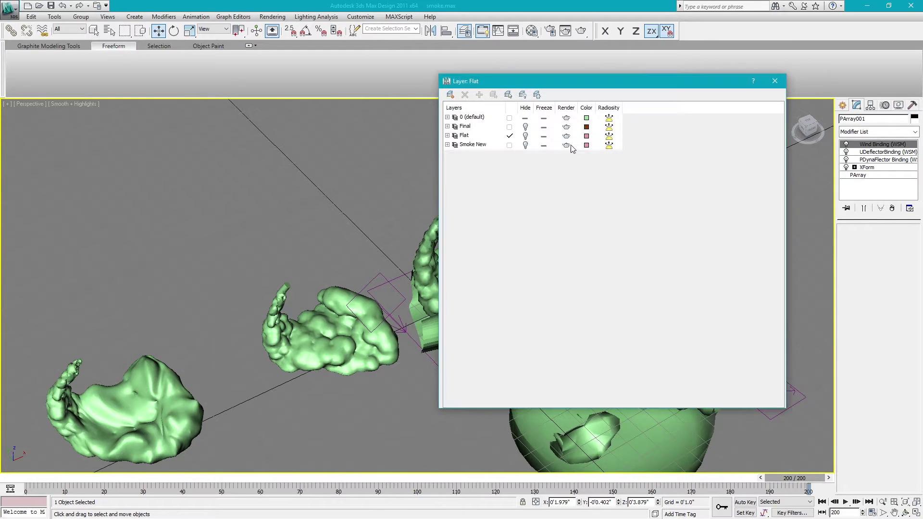
click(525, 127)
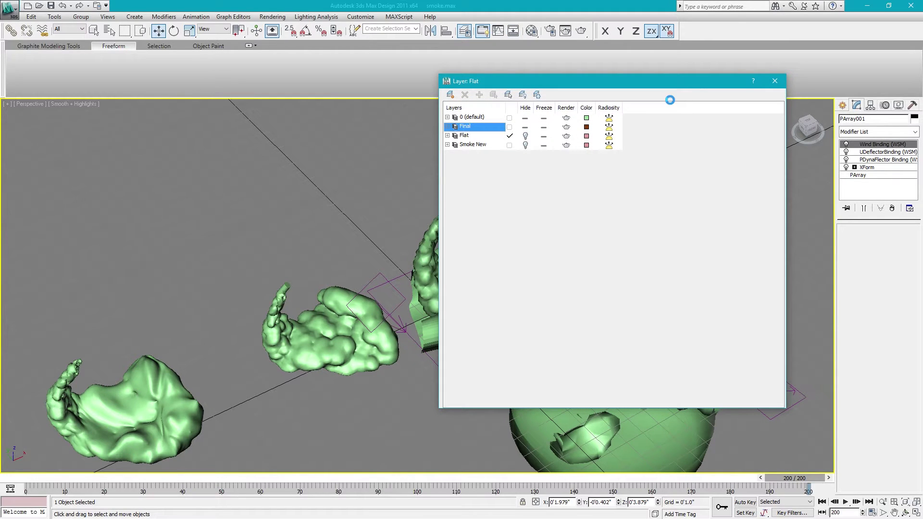
click(774, 81)
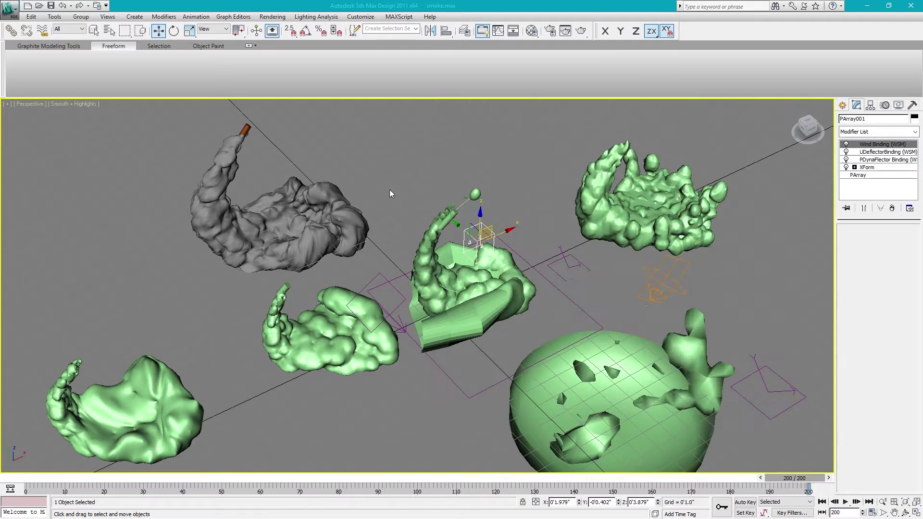
Select the grey Smoke group, frame it in the view and isolate it for closer inspection
click(202, 207)
key(z)
alt+middle_drag(376, 338, 371, 315)
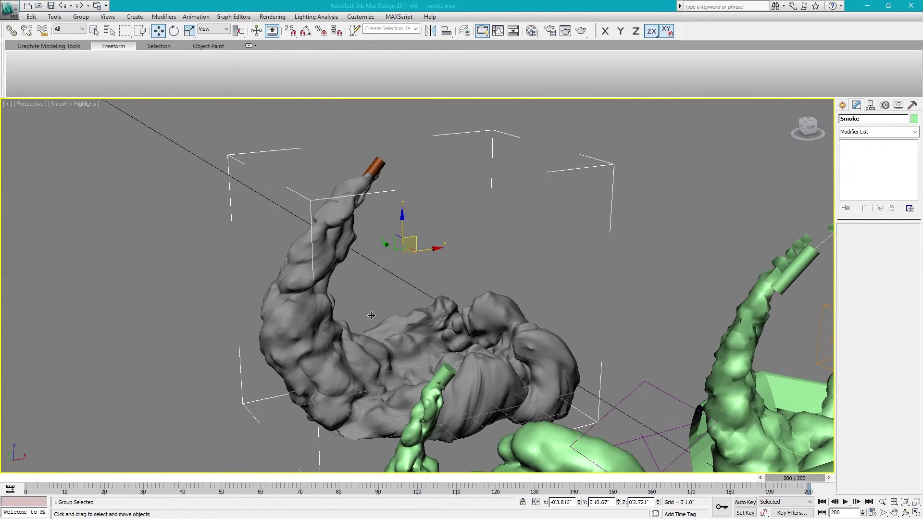
right_click(393, 262)
click(415, 195)
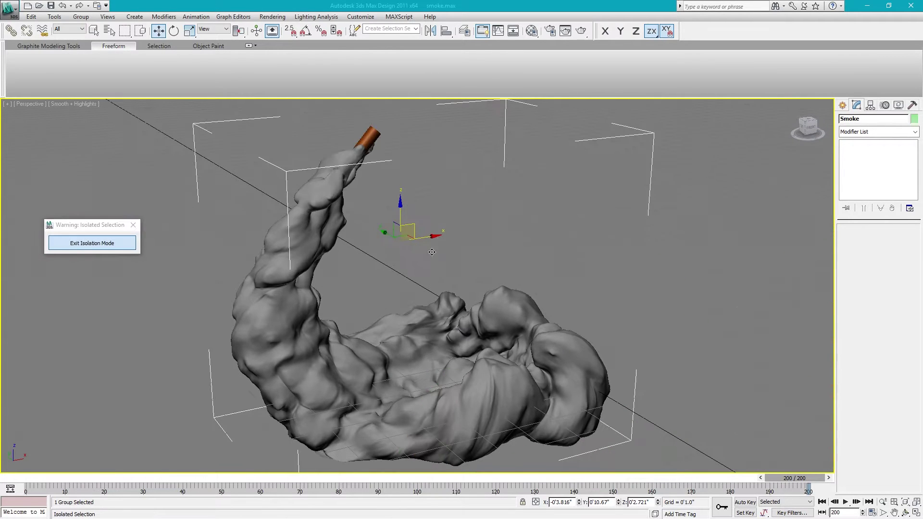
click(456, 344)
middle_drag(456, 343, 431, 285)
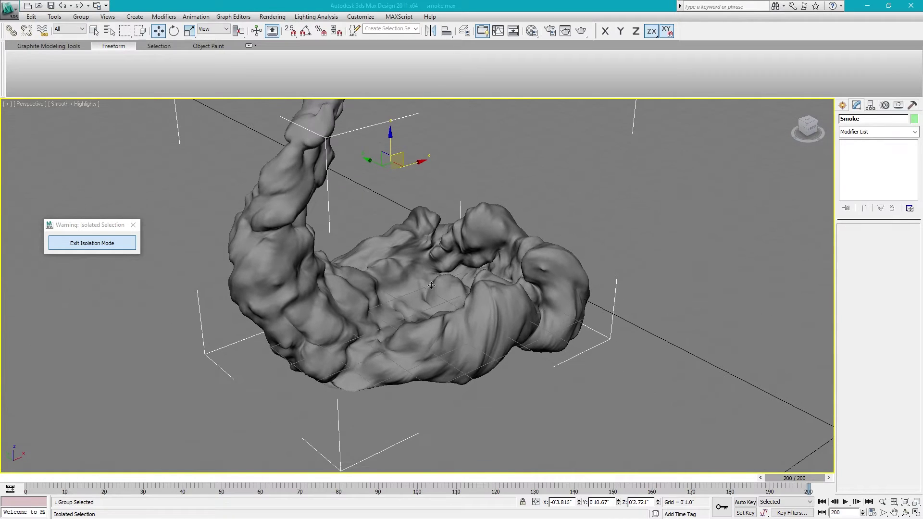
Ungroup the isolated Smoke group, select its smoke mesh and look through the mesh's modifier stack
click(81, 16)
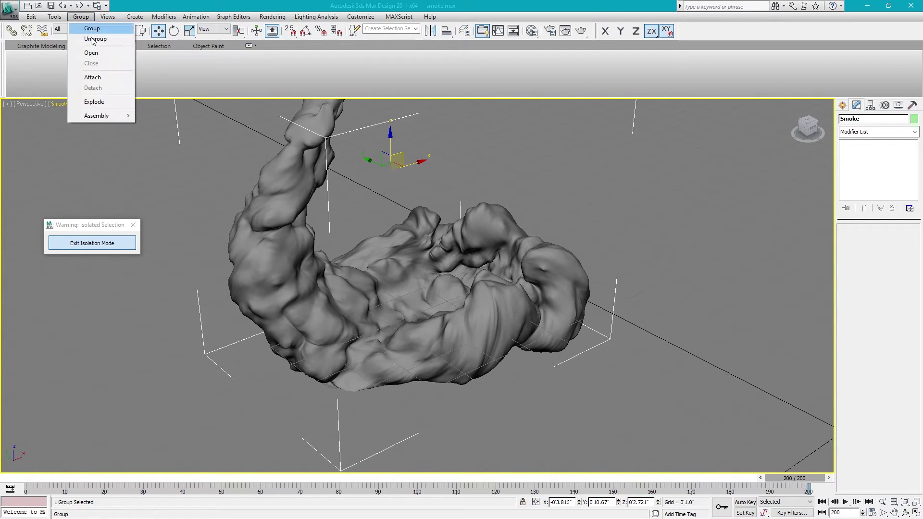
click(93, 40)
click(476, 236)
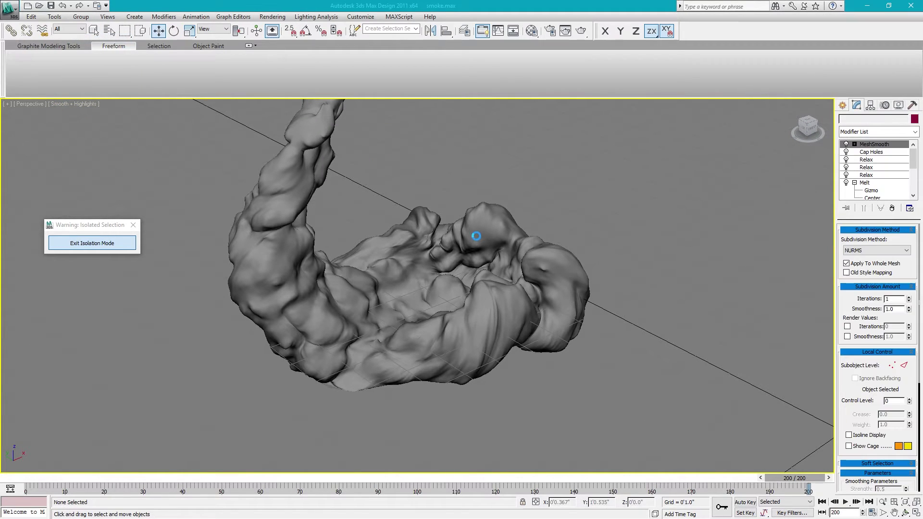
click(854, 183)
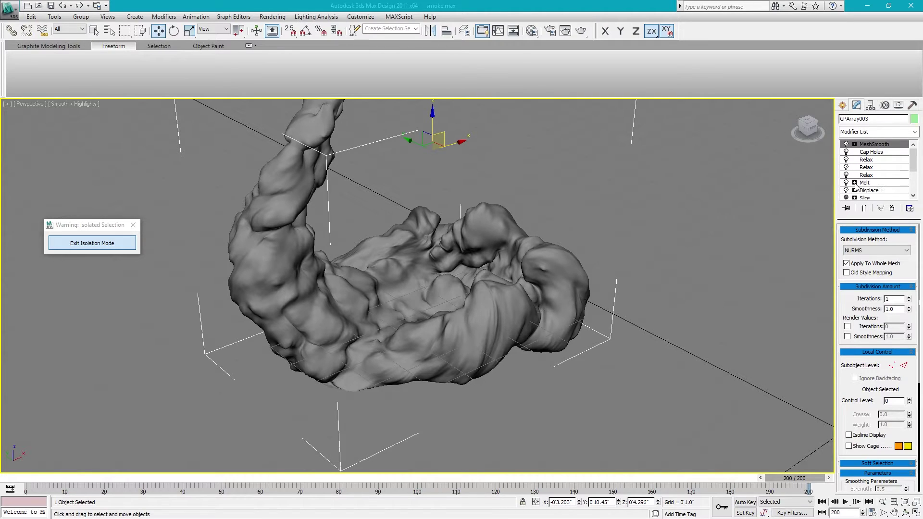
drag(913, 165, 912, 191)
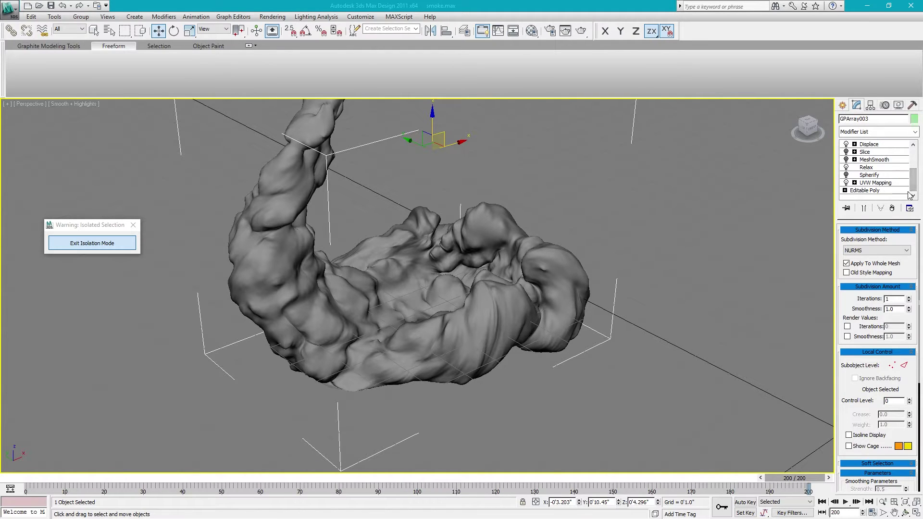
alt+middle_drag(515, 292, 481, 277)
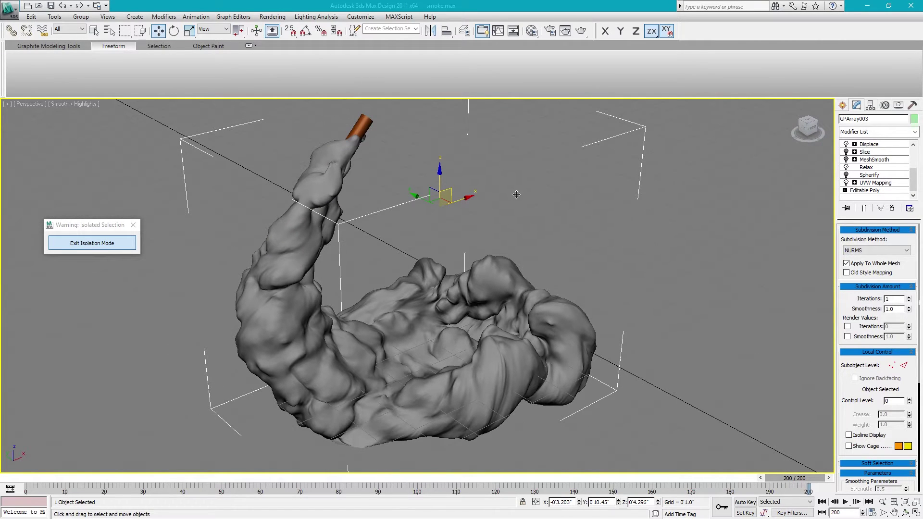
Enter the Vertex level of the smoke mesh's Editable Poly and inspect its vertices from several angles
click(846, 190)
drag(910, 172, 911, 185)
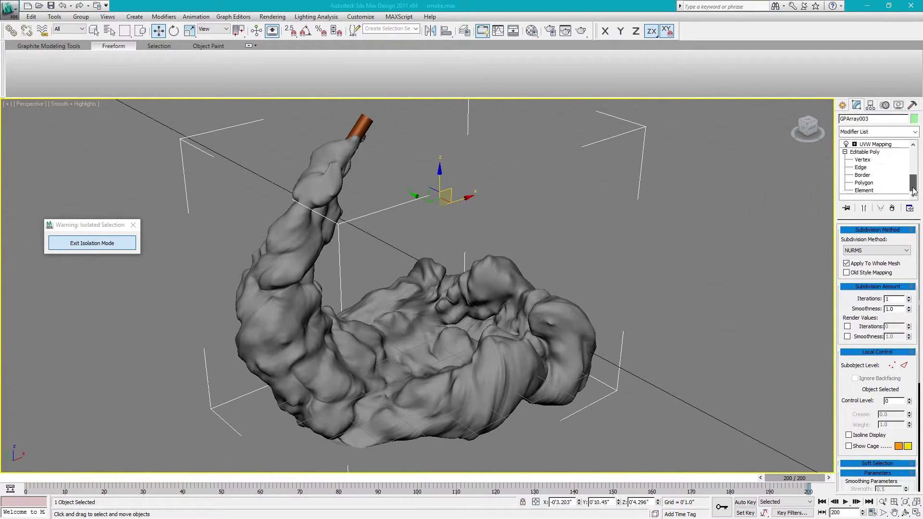
click(872, 159)
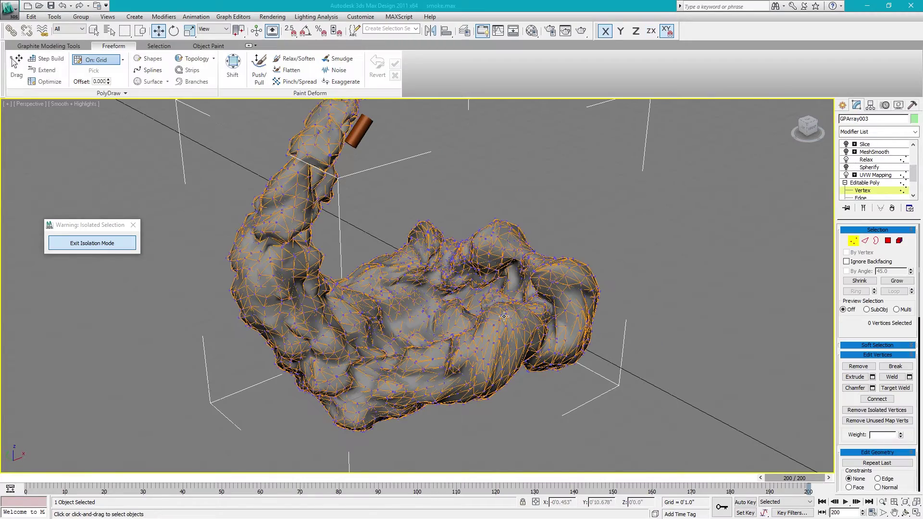
click(501, 310)
mouse_move(500, 310)
alt+middle_down()
mouse_move(534, 301)
mouse_move(491, 311)
alt+middle_up()
key(F4)
click(450, 158)
alt+middle_drag(514, 255, 549, 272)
key(F4)
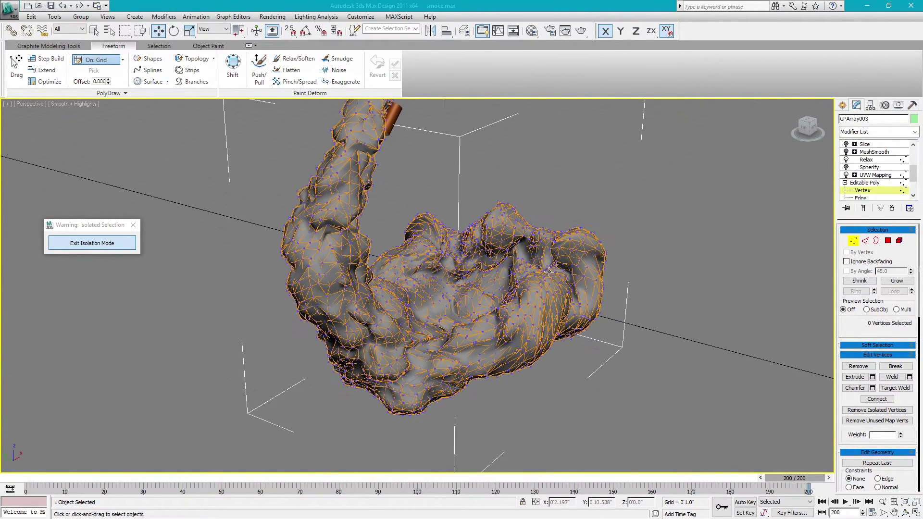
Try pulling one vertex of the curled lobe upward with Soft Selection off, undo the move and turn Soft Selection back on
click(544, 281)
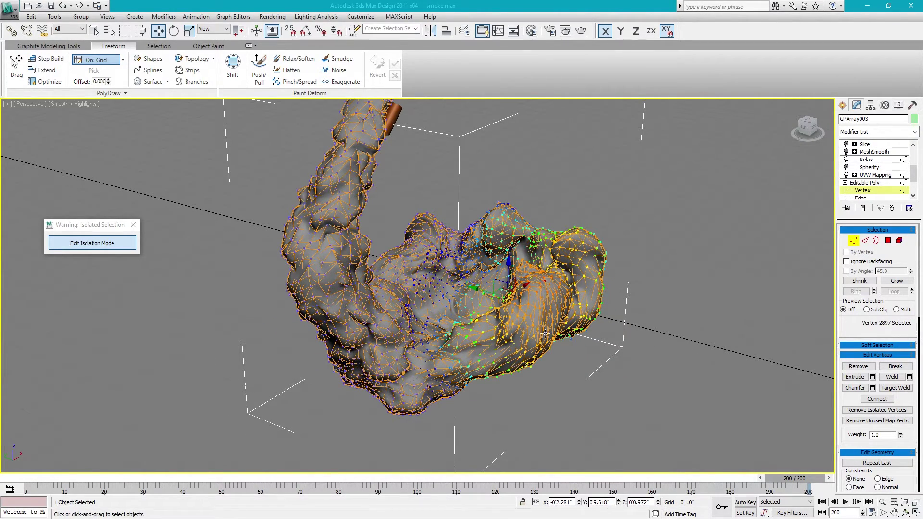
click(873, 345)
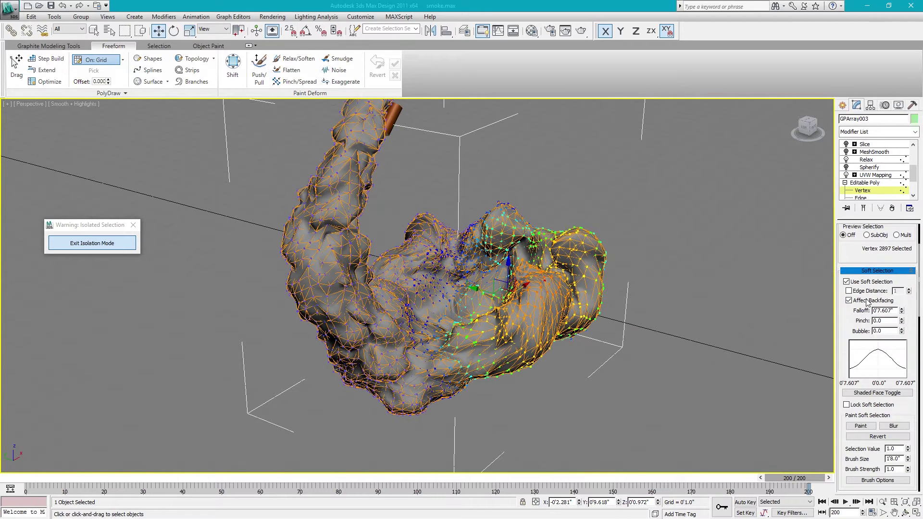
click(847, 281)
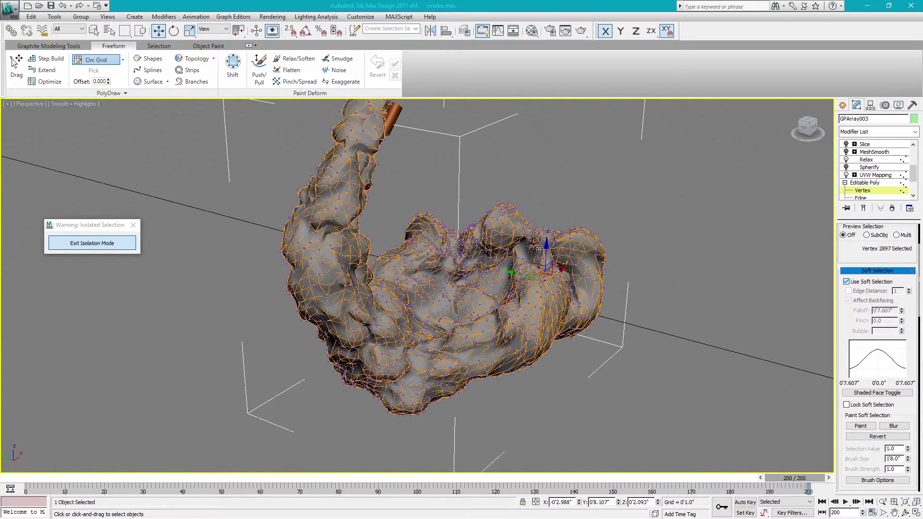
drag(550, 136, 551, 114)
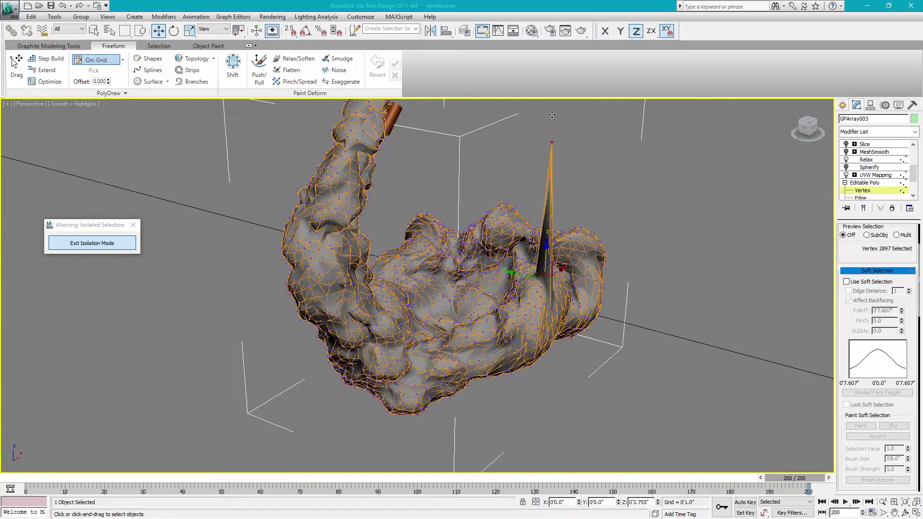
alt+middle_drag(560, 192, 501, 235)
key(ctrl+z)
click(869, 283)
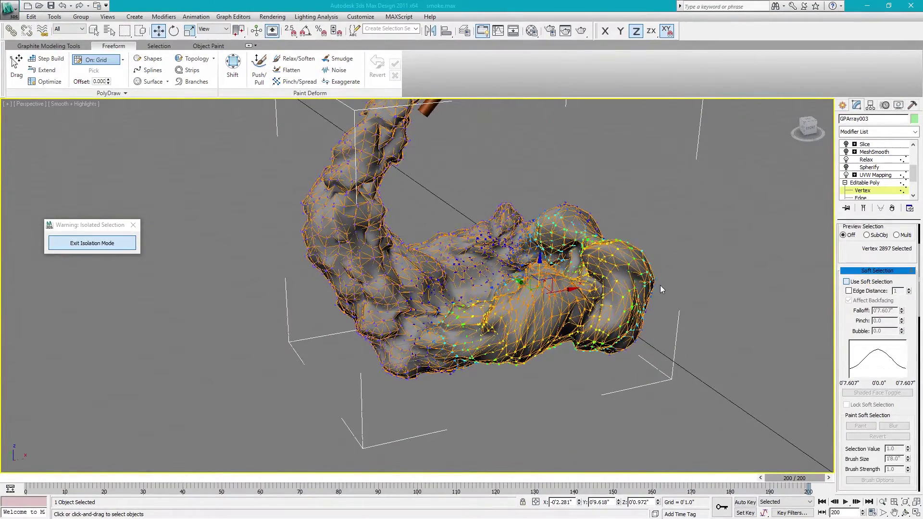
Try a Soft Selection falloff of 0'2.434" while pulling the curled lobe's vertex upward, and undo both changes
alt+middle_drag(553, 260, 550, 264)
drag(538, 265, 539, 307)
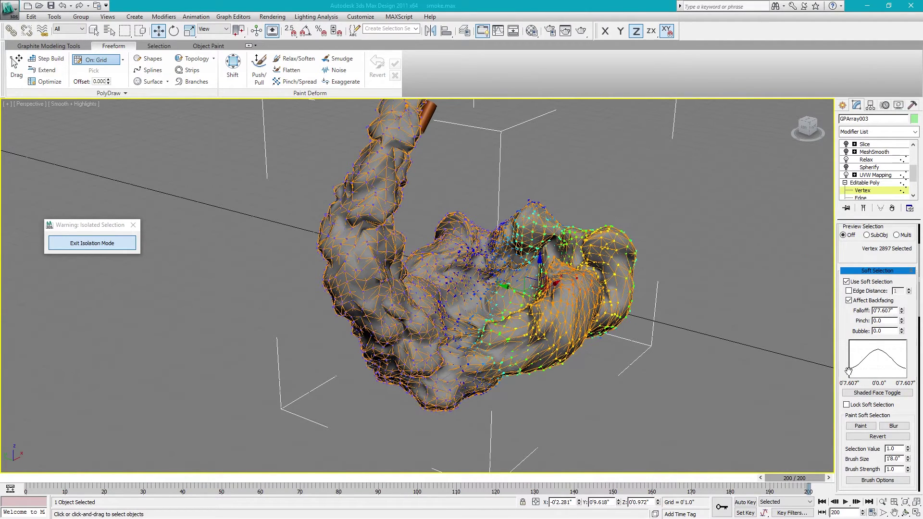
drag(902, 312, 894, 346)
mouse_move(564, 260)
mouse_down()
mouse_move(567, 248)
mouse_move(568, 268)
mouse_up()
drag(567, 194, 571, 193)
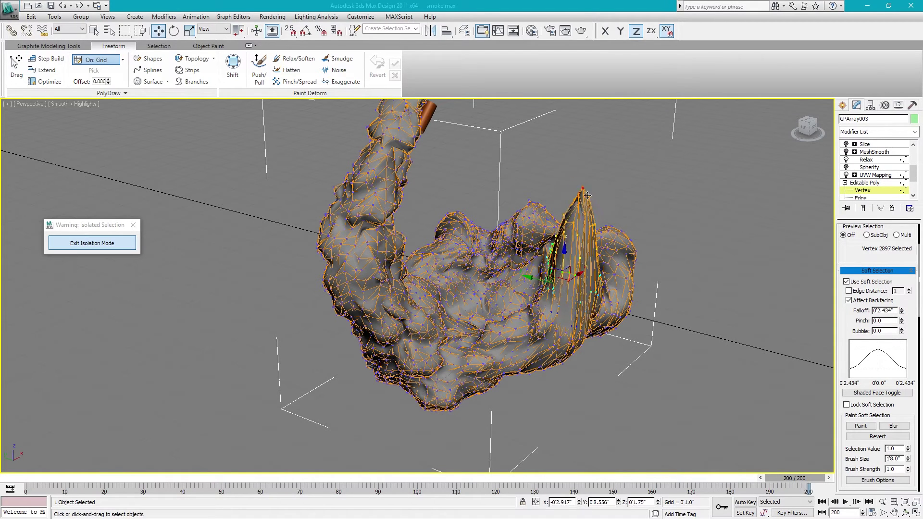
key(ctrl+z)
key(ctrl+z)
Rotate the soft-selected vertices of the curled lobe to twist its folds
alt+middle_drag(629, 289, 606, 264)
right_click(615, 272)
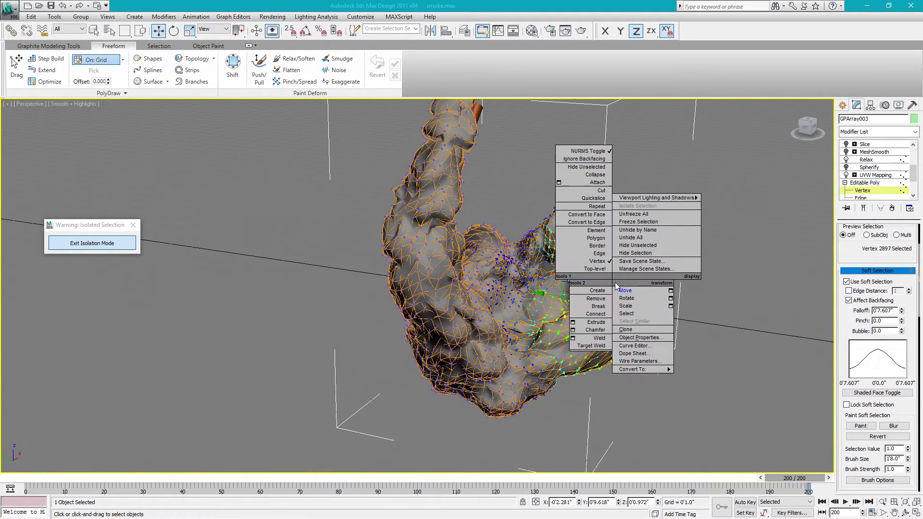
click(630, 294)
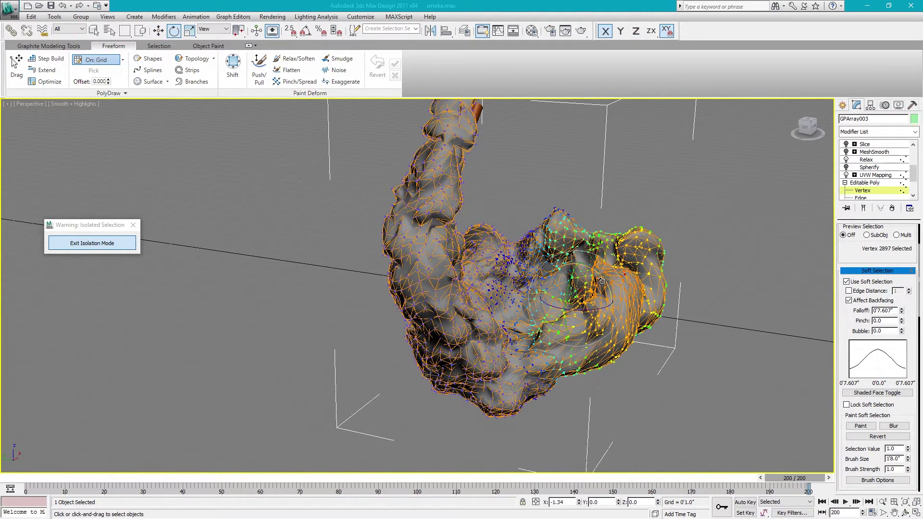
drag(604, 285, 582, 253)
alt+middle_drag(582, 252, 523, 261)
Select two more vertices on other parts of the smoke mesh in turn and rotate the soft selection around each
click(663, 259)
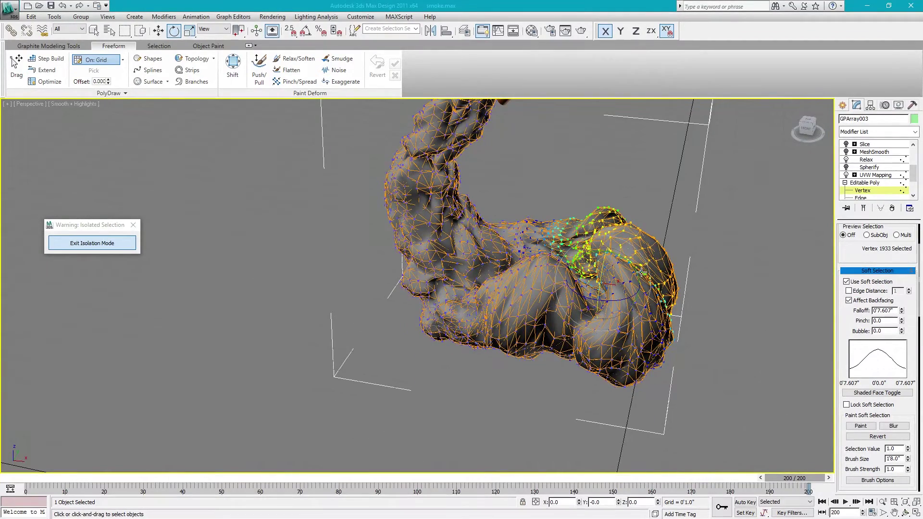
key(F6)
drag(633, 269, 625, 254)
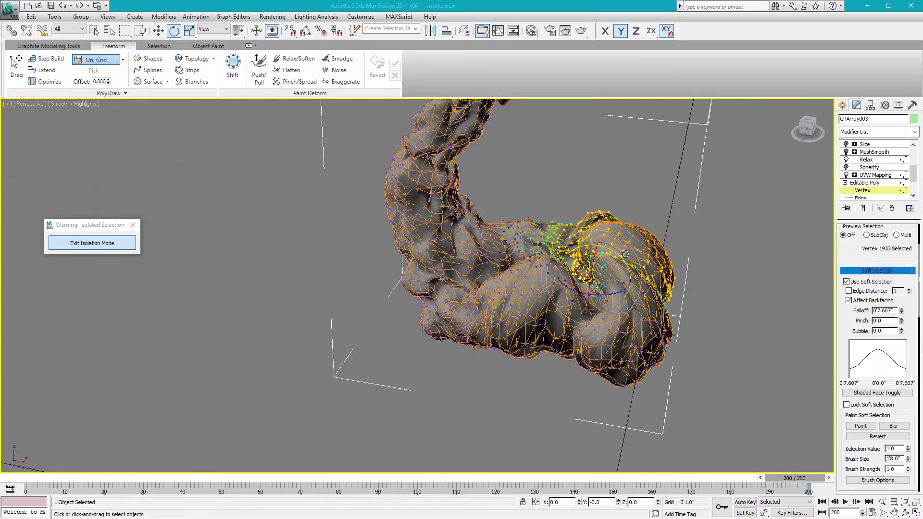
alt+middle_drag(625, 253, 625, 279)
click(558, 319)
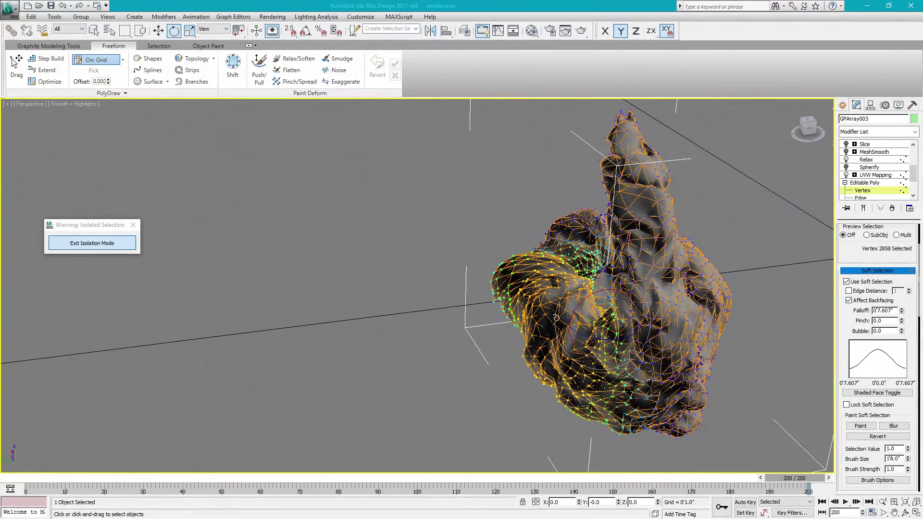
drag(587, 296, 619, 268)
alt+middle_drag(620, 268, 491, 246)
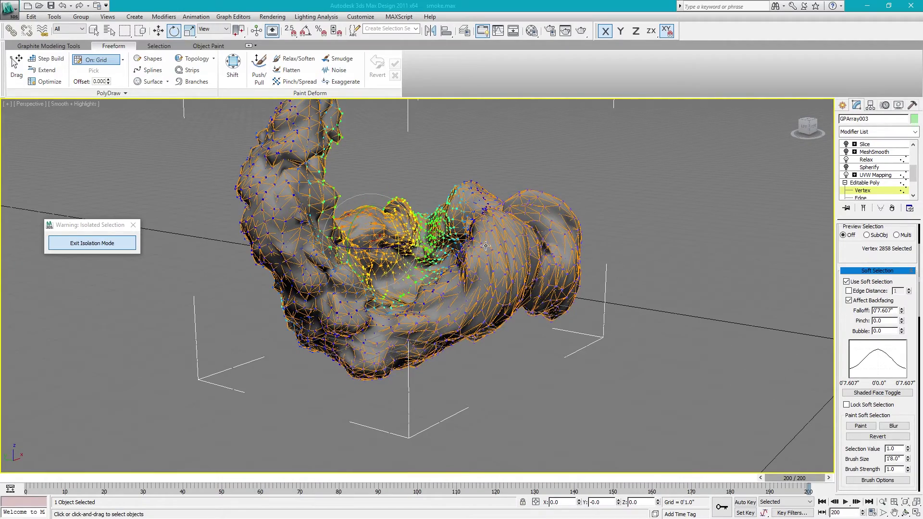
alt+middle_drag(468, 242, 490, 340)
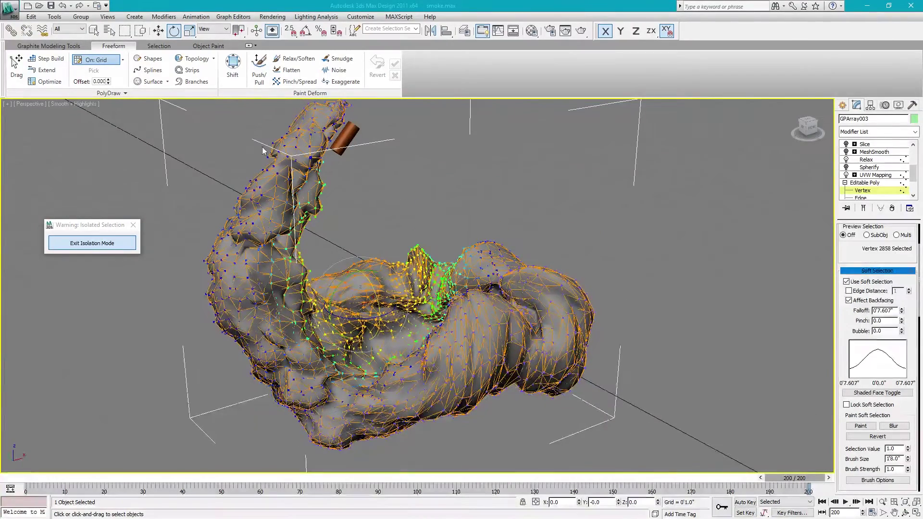
Undo the trial vertex rotations on the smoke mesh
key(ctrl+z)
key(ctrl+z)
key(ctrl+z)
key(ctrl+z)
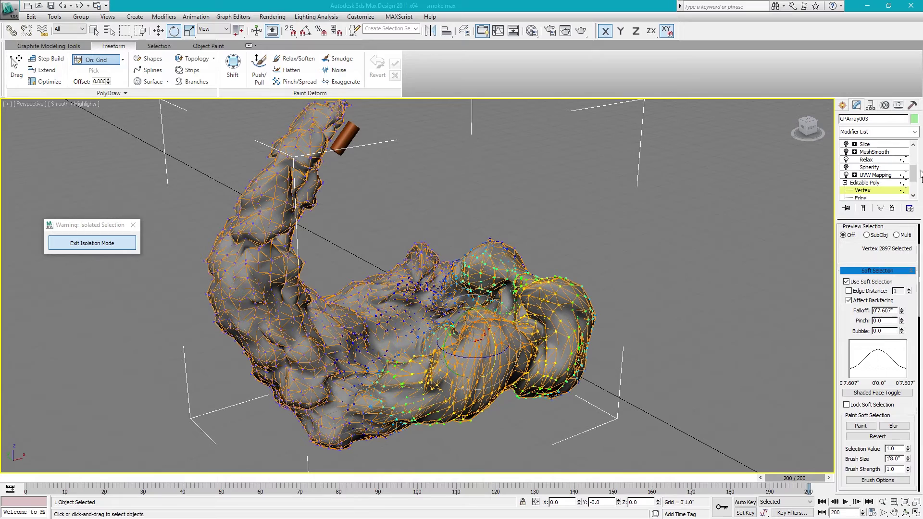
Leave the Vertex level for the whole Editable Poly and examine the smoke mesh's overall shape and base modifiers
click(865, 183)
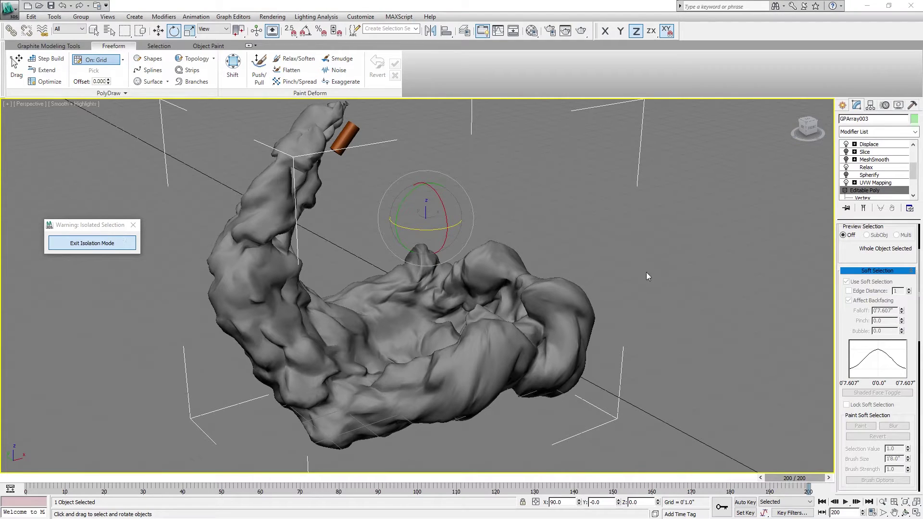
middle_drag(393, 239, 411, 260)
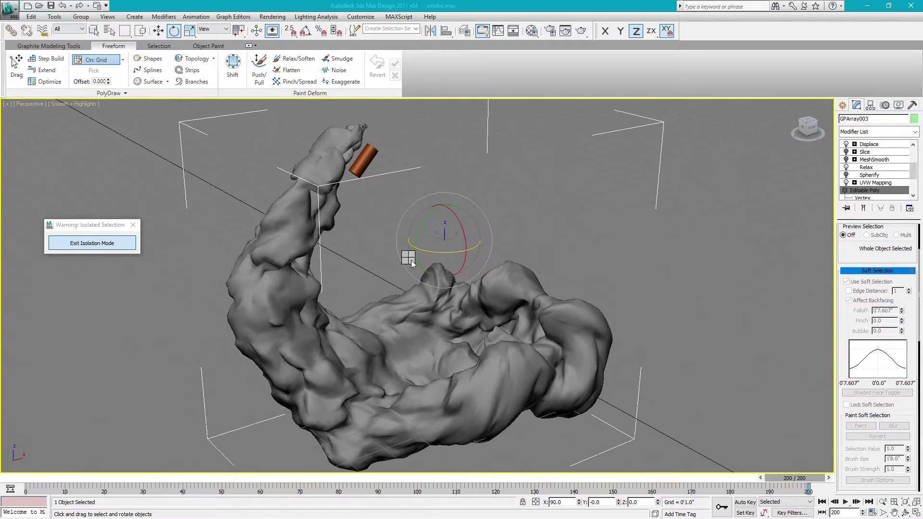
right_click(411, 260)
click(334, 175)
middle_drag(430, 362, 420, 318)
scroll(420, 317, up, 2)
scroll(459, 303, down, 2)
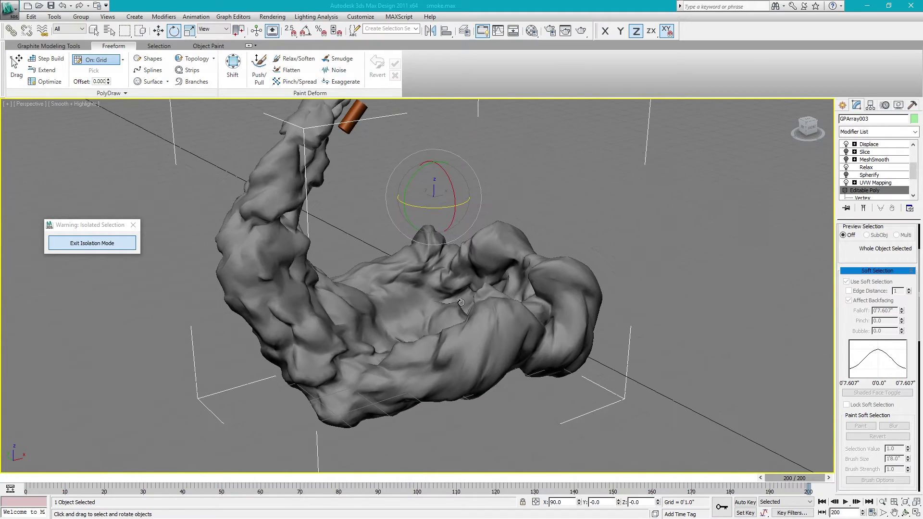
scroll(913, 175, down, 1)
click(882, 191)
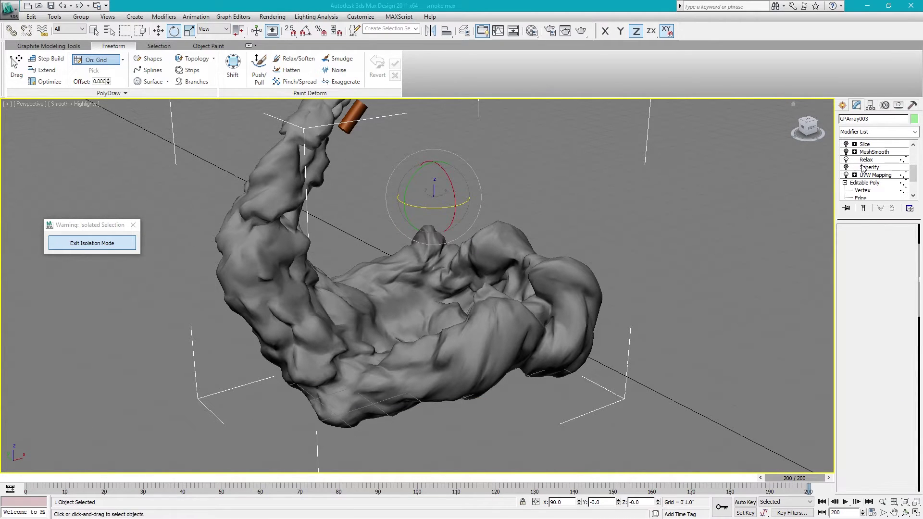
Inspect the Editable Poly base of the smoke mesh and the parameters of the UVW Mapping modifier above it
click(864, 183)
scroll(863, 186, up, 1)
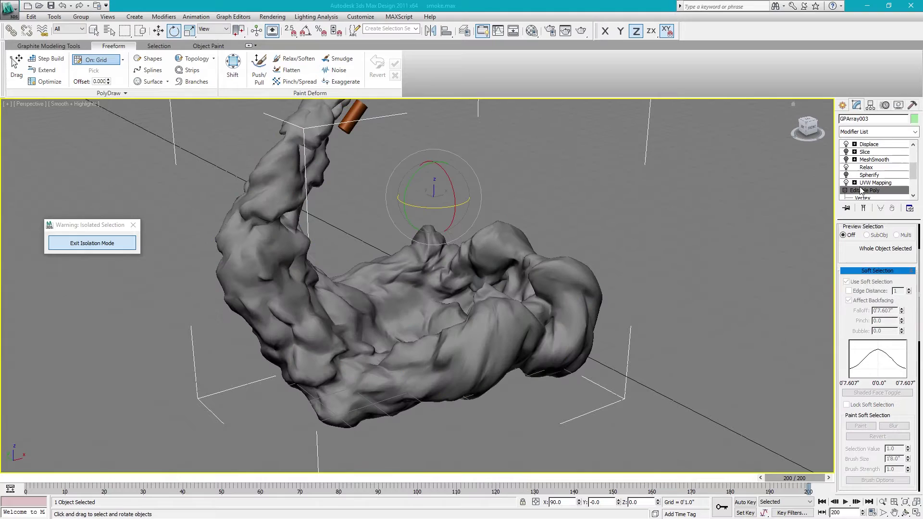
click(863, 183)
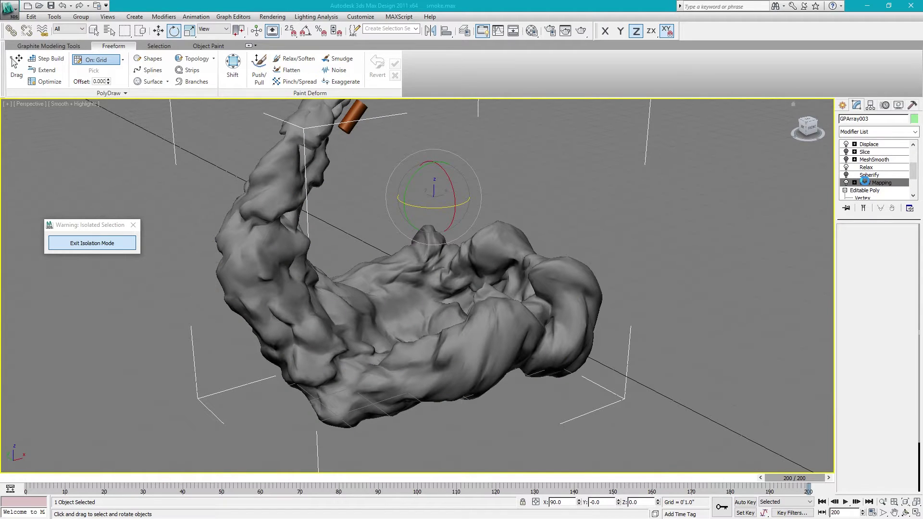
scroll(866, 184, up, 1)
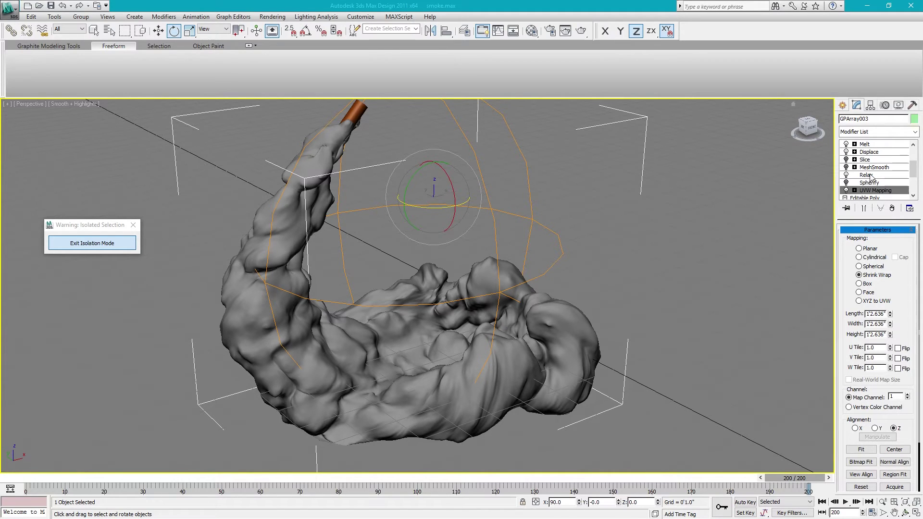
Inspect the Relax modifier below the lower MeshSmooth, toggling it off and on to compare its effect on the smoke mesh
click(867, 175)
scroll(860, 185, up, 2)
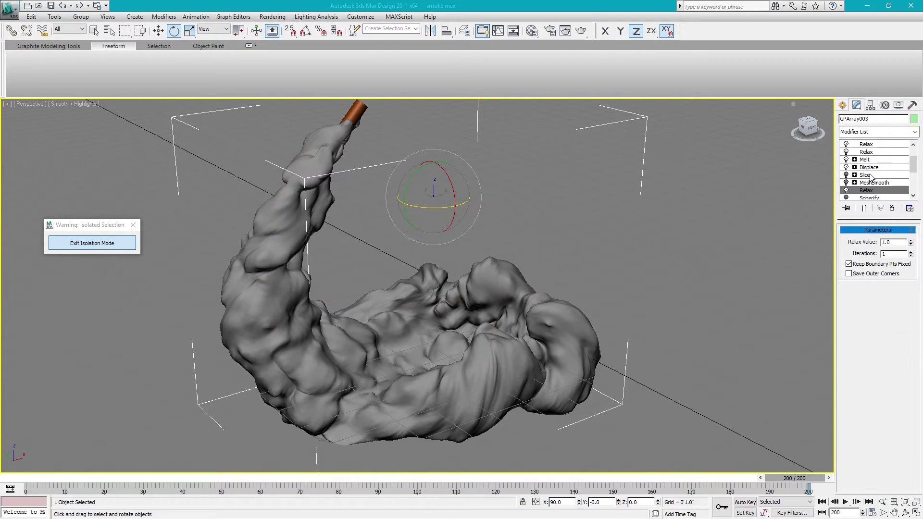
click(846, 191)
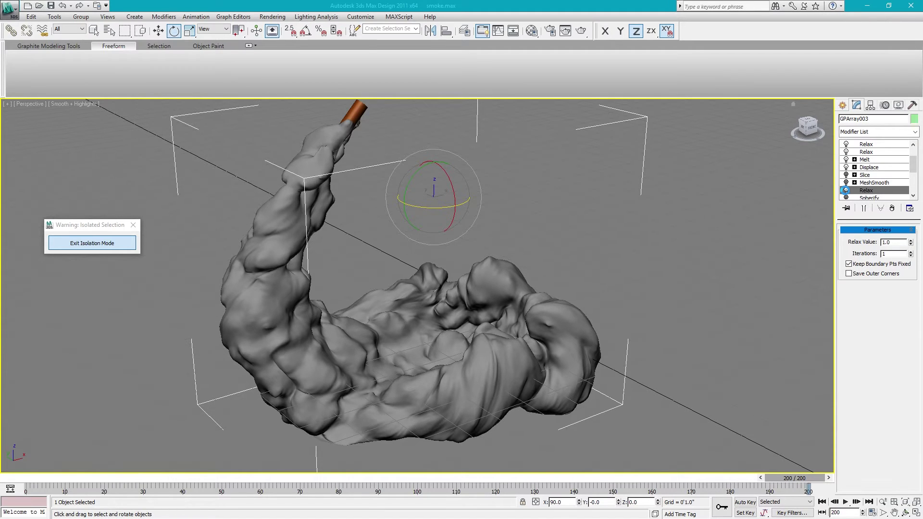
click(846, 190)
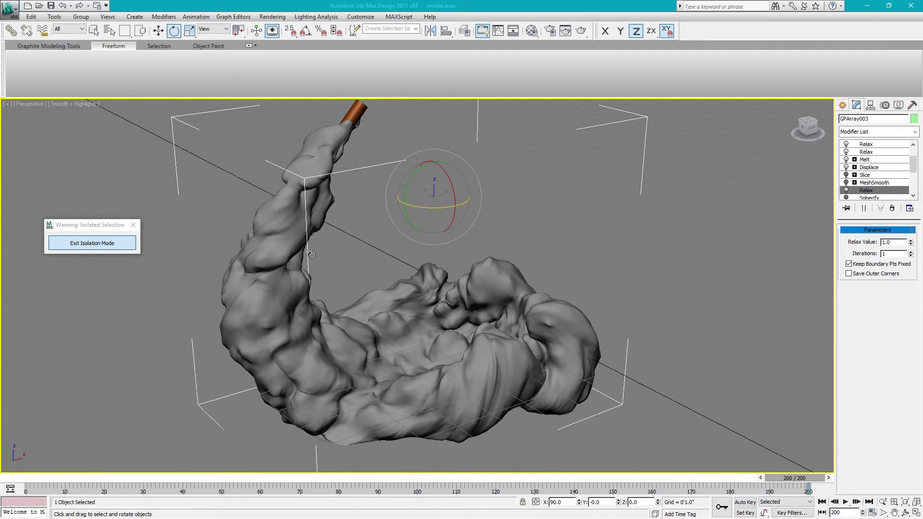
middle_drag(481, 368, 407, 365)
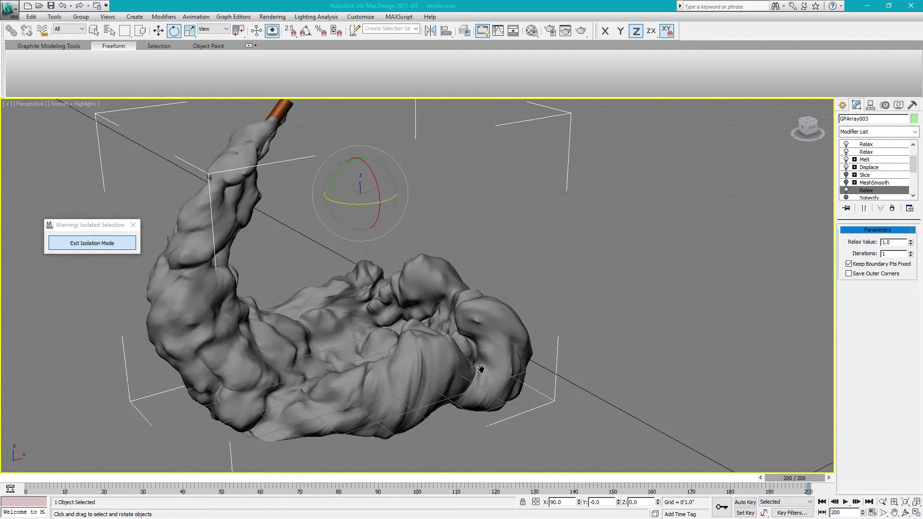
Select the Displace modifier and disable the top MeshSmooth, the three Relax modifiers and Melt above it
click(869, 167)
middle_drag(572, 340, 614, 291)
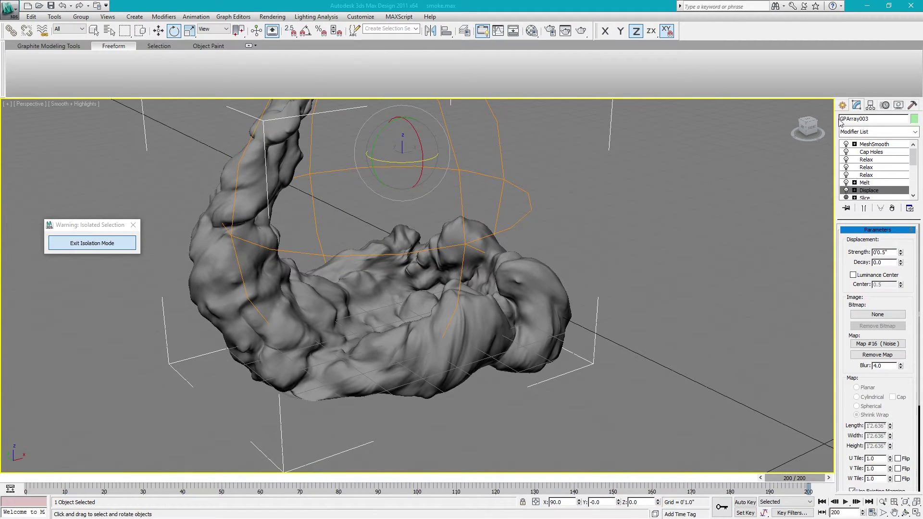
click(847, 145)
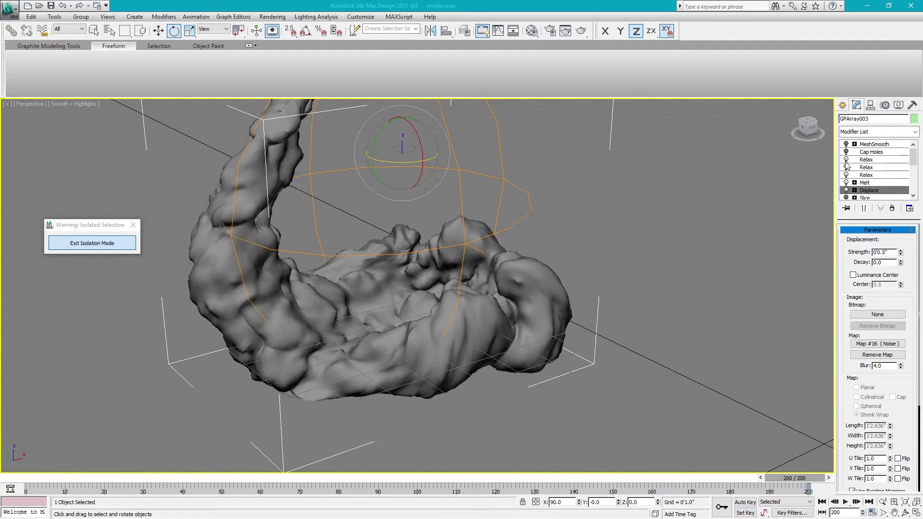
click(846, 161)
click(846, 168)
click(846, 175)
click(846, 183)
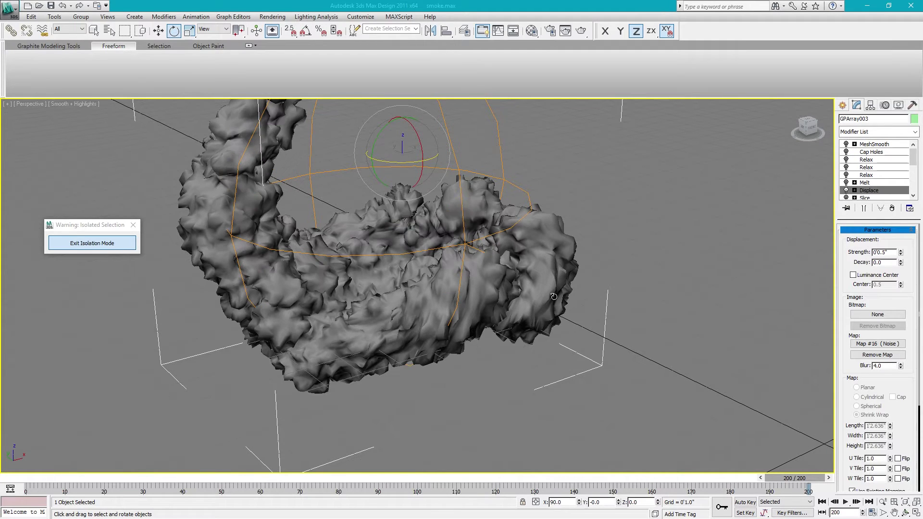
Examine the raw noise-displaced surface of the smoke mesh from several angles
alt+middle_drag(554, 296, 553, 317)
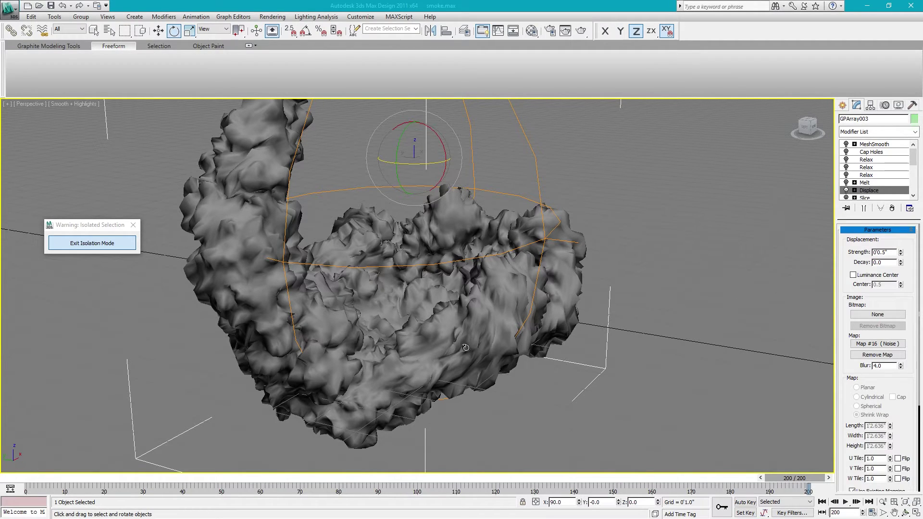
middle_drag(494, 367, 545, 336)
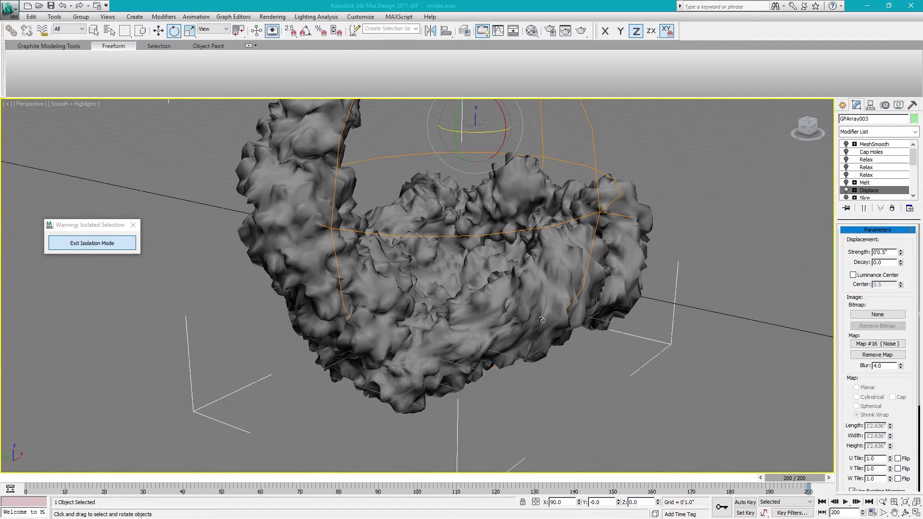
alt+middle_drag(336, 267, 251, 258)
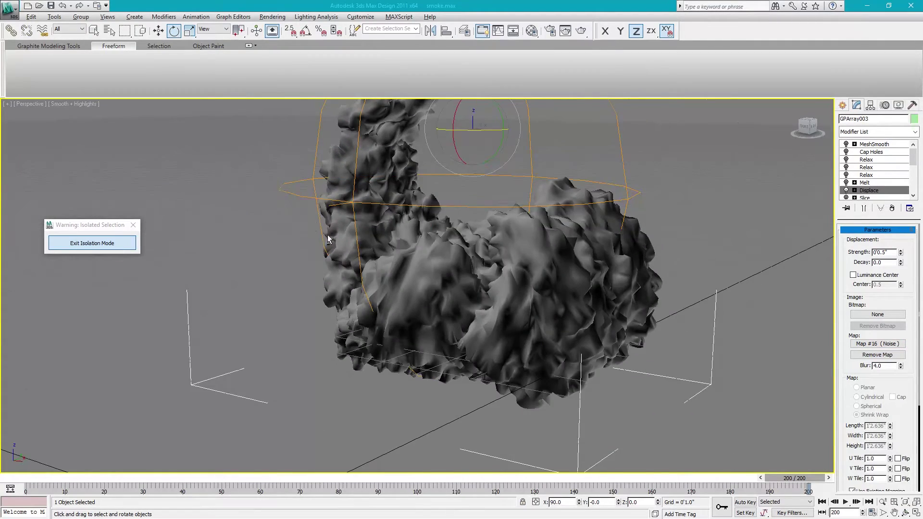
alt+middle_drag(329, 240, 413, 240)
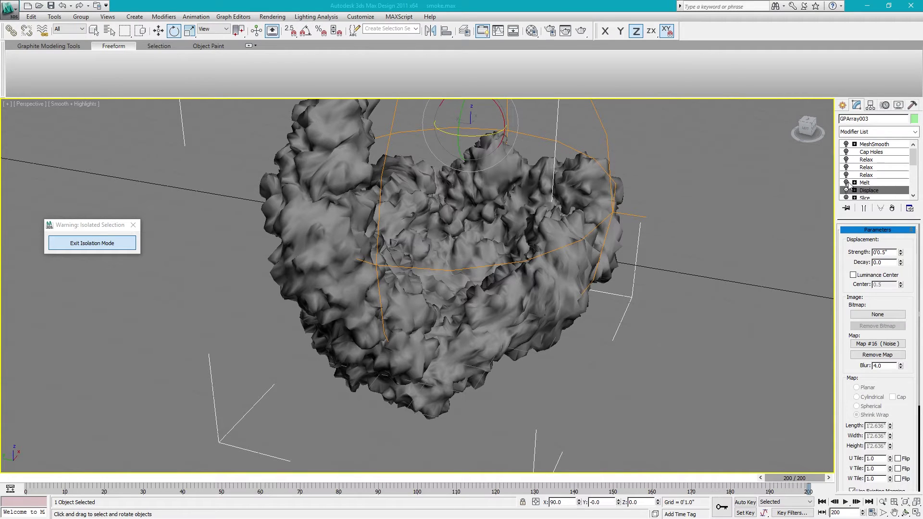
alt+middle_drag(565, 280, 538, 294)
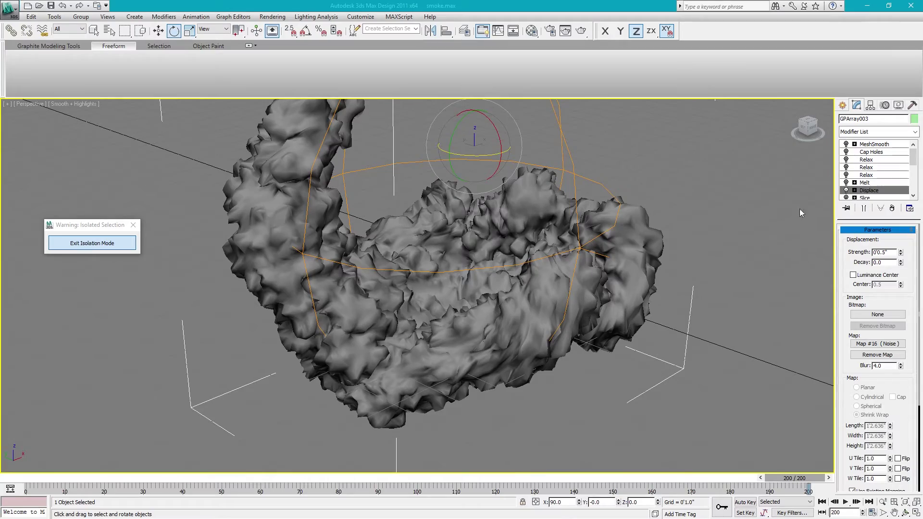
mouse_move(451, 329)
alt+middle_down()
mouse_move(414, 337)
mouse_move(432, 355)
mouse_move(441, 333)
alt+middle_up()
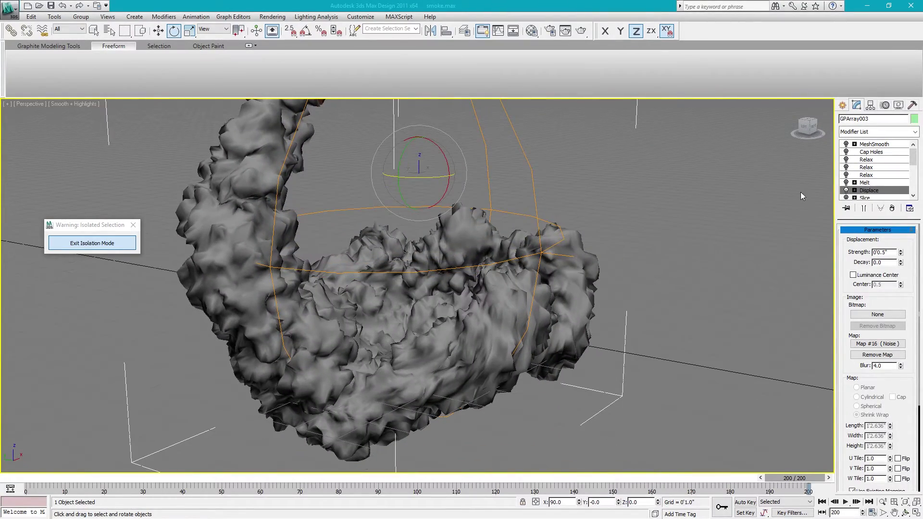
Turn the Melt modifier back on and examine how it reshapes the base of the displaced smoke mesh
click(865, 183)
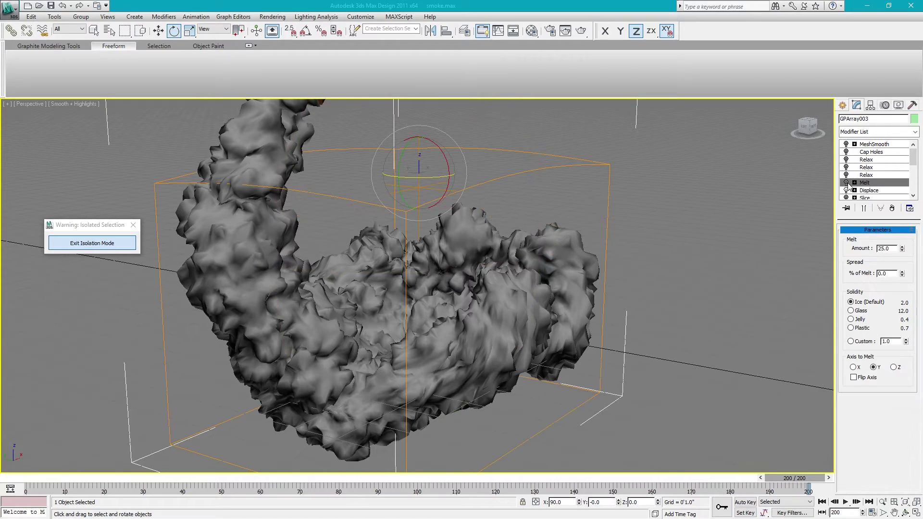
alt+middle_drag(520, 320, 582, 258)
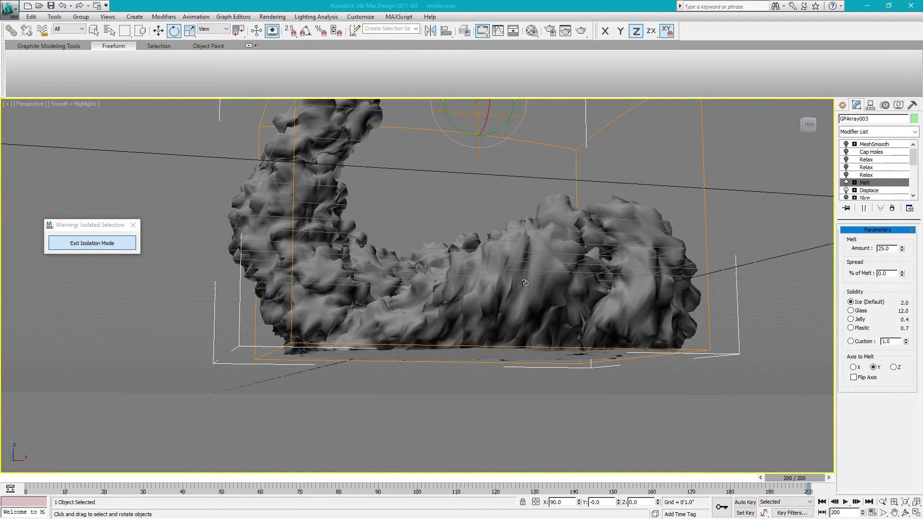
alt+middle_drag(527, 283, 569, 241)
Turn the three Relax modifiers above Melt back on one by one and inspect the smoothed smoke mesh
click(846, 175)
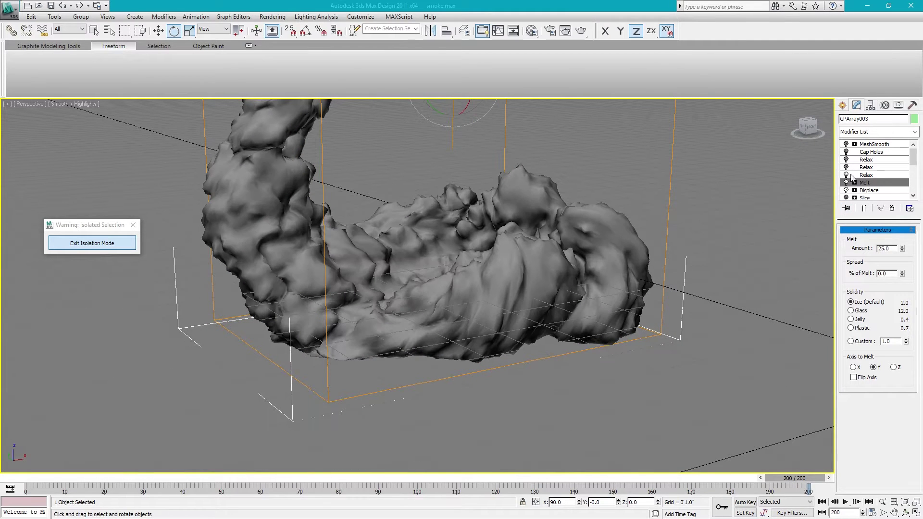
click(877, 175)
click(846, 168)
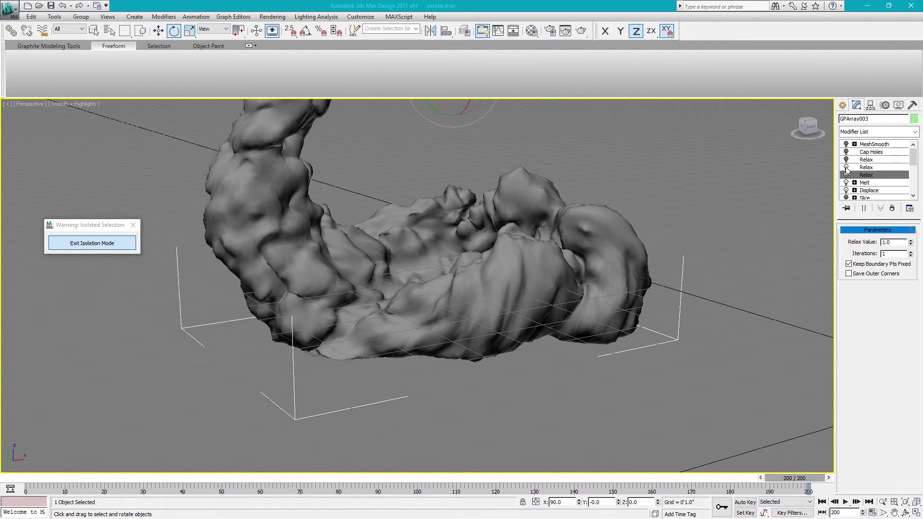
click(867, 168)
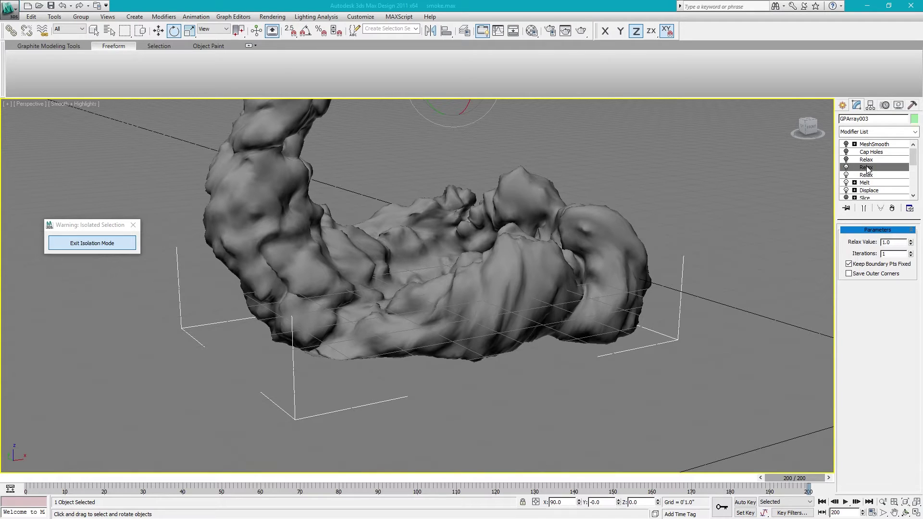
click(866, 160)
click(846, 159)
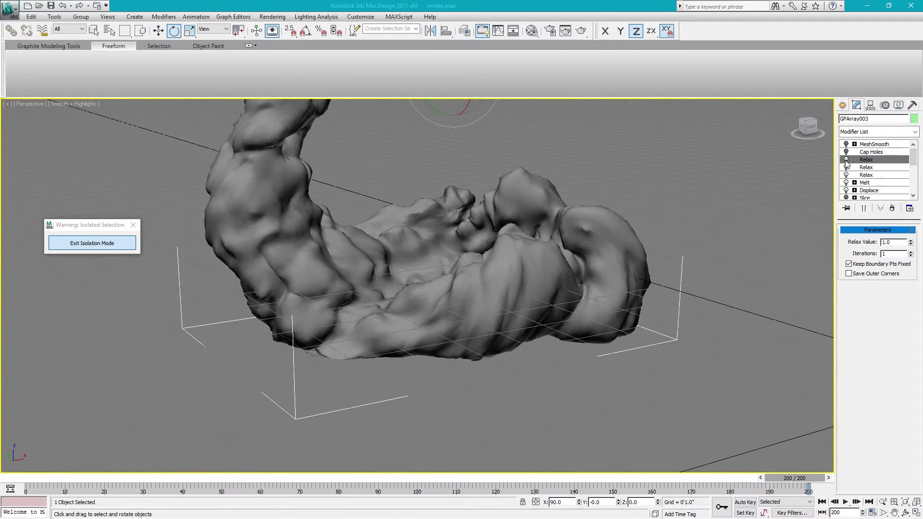
alt+middle_drag(561, 256, 538, 274)
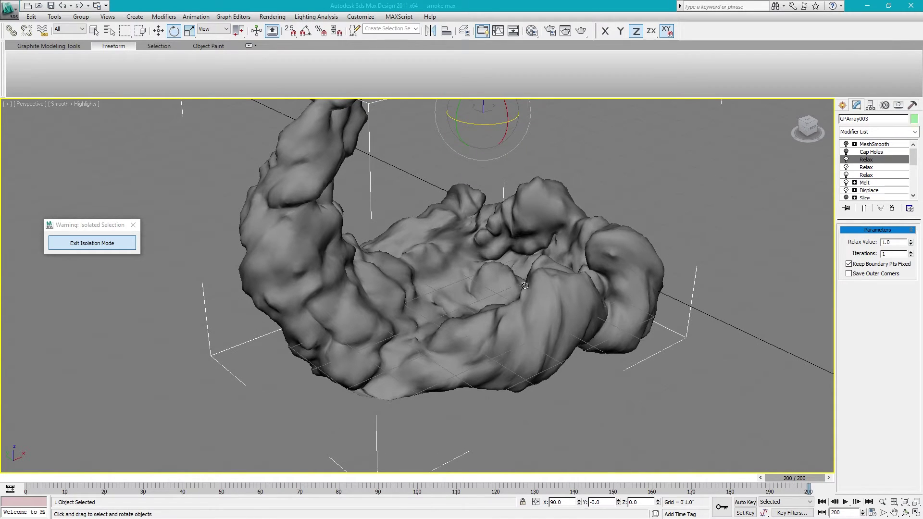
Turn the top MeshSmooth modifier back on and display the smoke mesh close up in wireframe
click(846, 145)
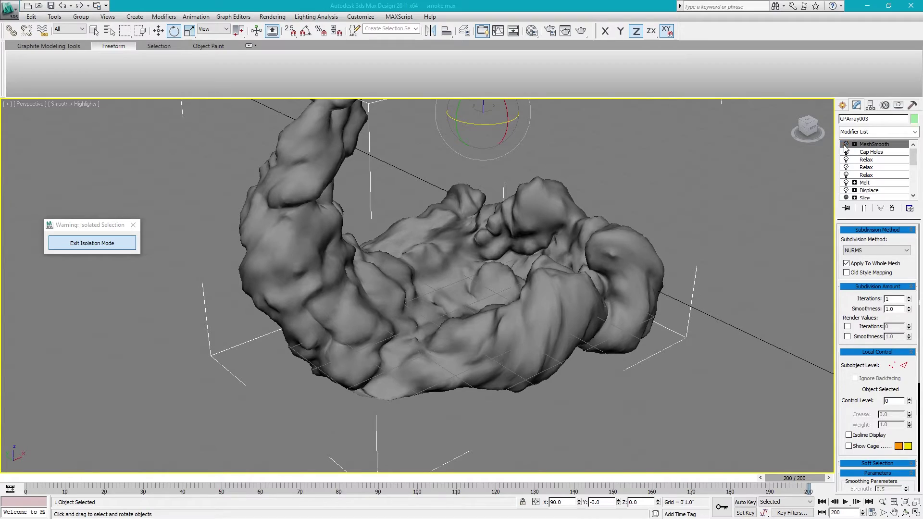
mouse_move(555, 311)
alt+middle_down()
mouse_move(535, 306)
mouse_move(539, 312)
mouse_move(485, 251)
mouse_move(379, 269)
alt+middle_up()
key(F3)
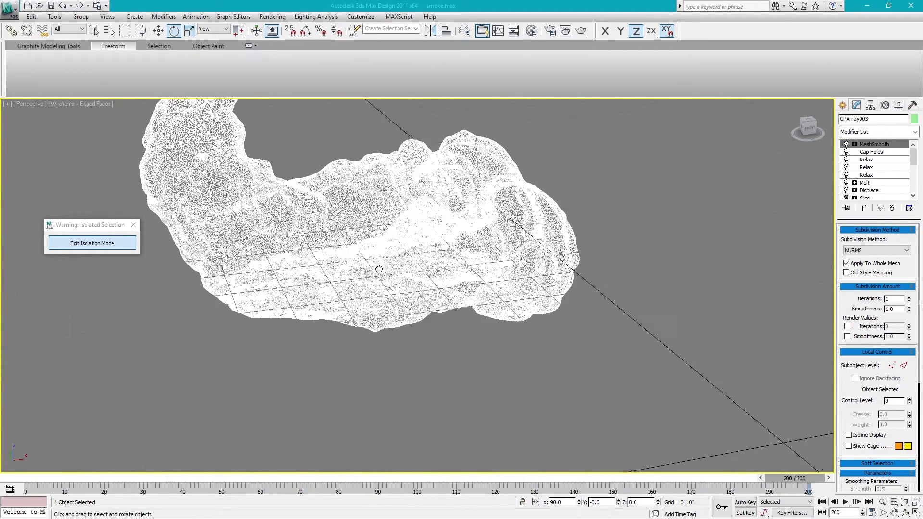
scroll(431, 282, up, 8)
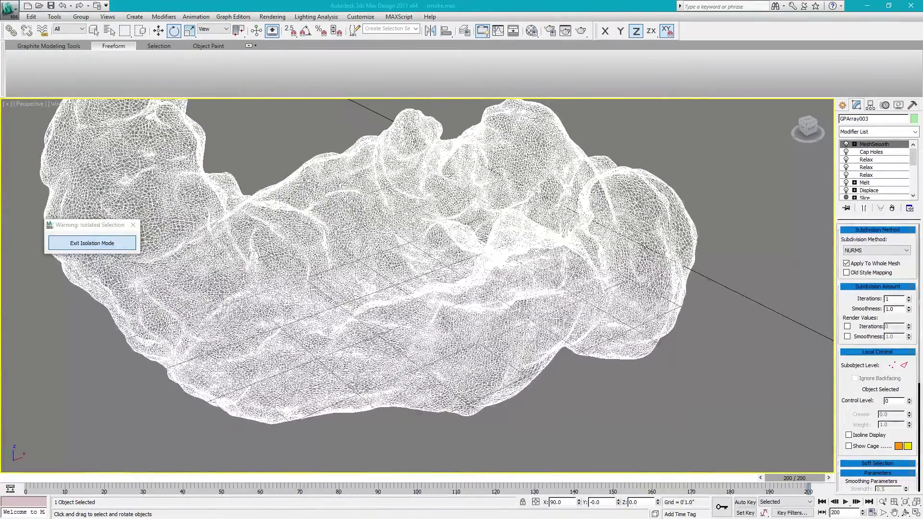
Compare the mesh density in shaded and wireframe display, toggling the top MeshSmooth off and on, and finish in shaded display
key(F3)
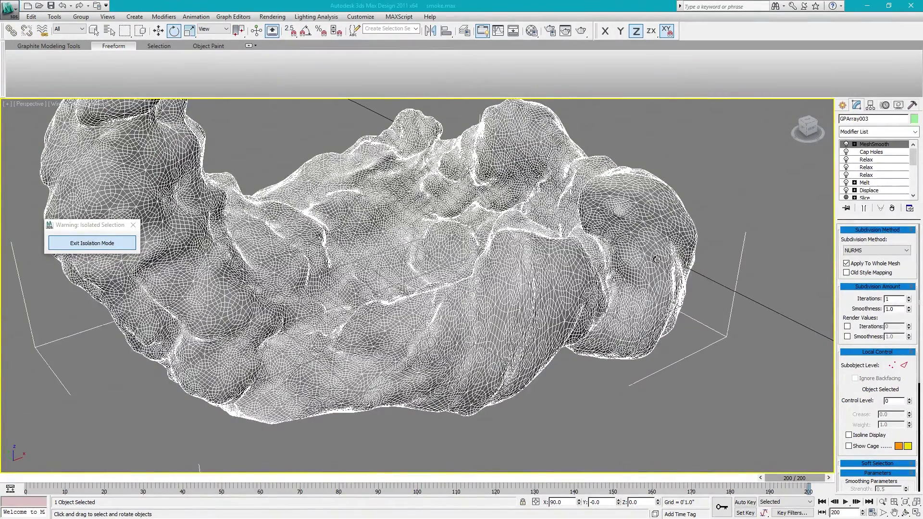
key(F3)
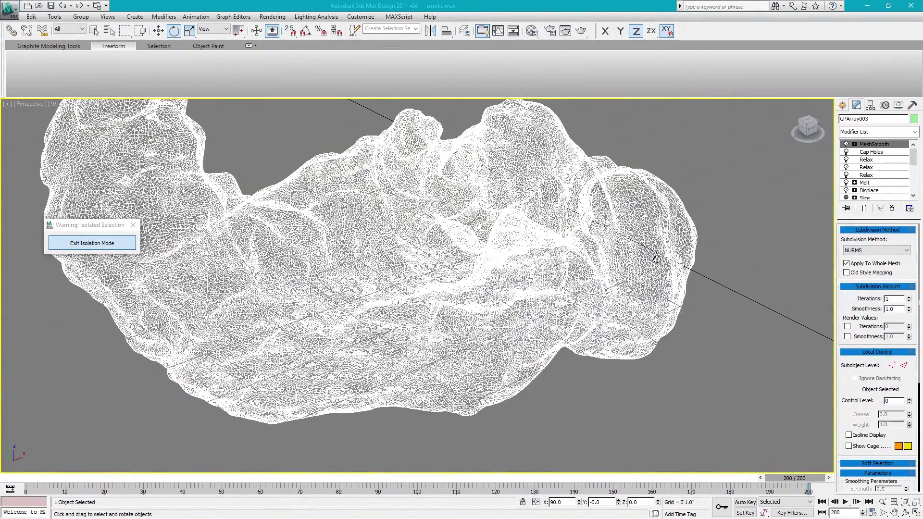
click(847, 145)
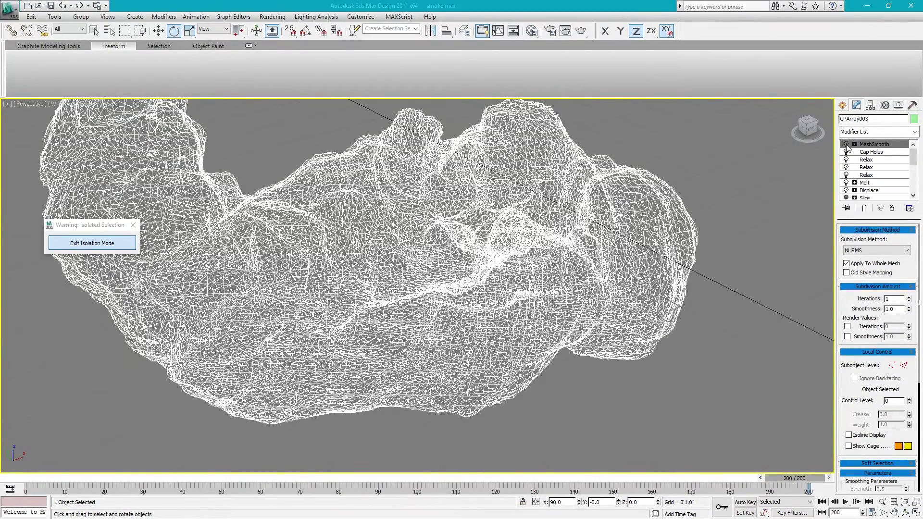
click(846, 146)
key(F3)
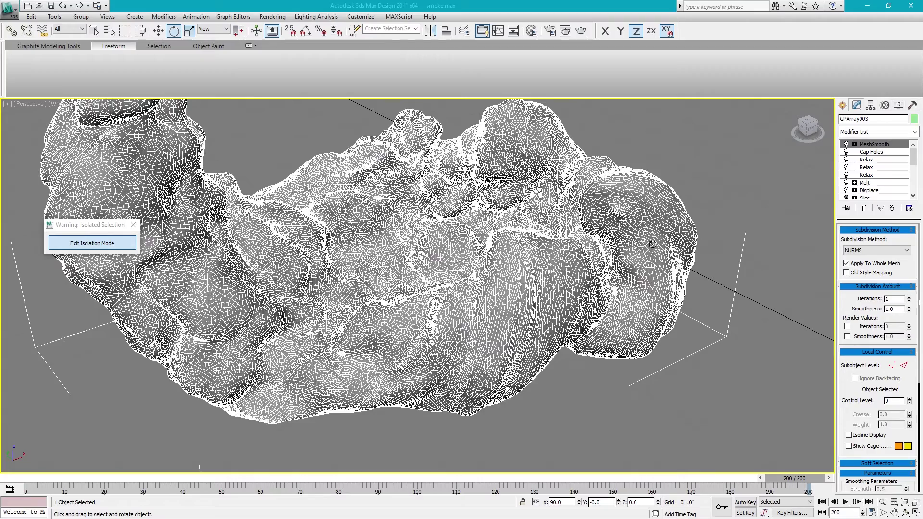
Hide the edged faces, switch to the Move tool and deselect the smoke mesh
key(F4)
right_click(719, 204)
click(722, 214)
click(716, 234)
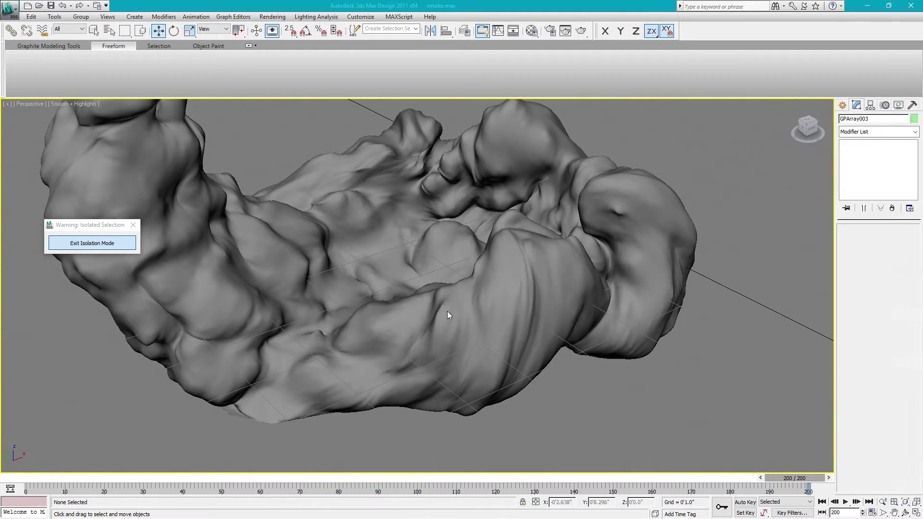
Review the whole smoke model, reselect the smoke mesh and examine its narrow end around the orange cylinder
middle_drag(447, 311, 534, 335)
scroll(587, 344, up, 3)
scroll(577, 356, down, 8)
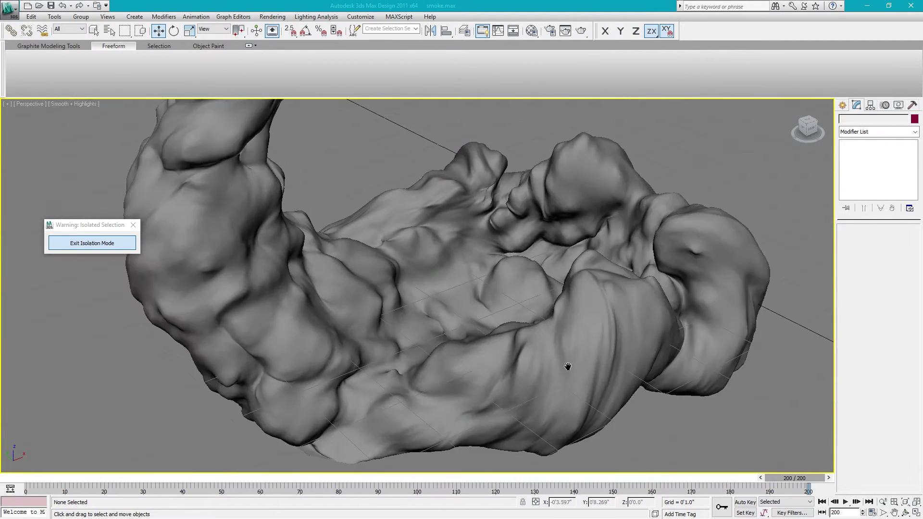
scroll(528, 346, down, 3)
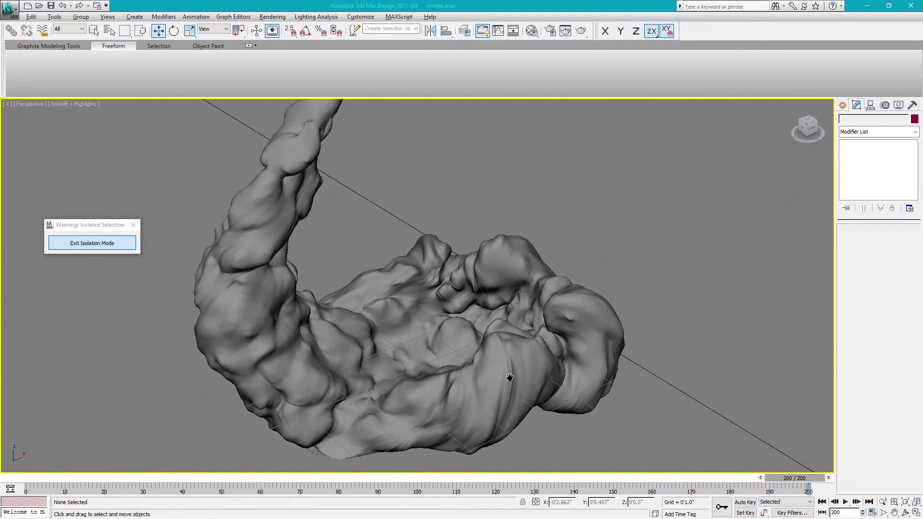
scroll(495, 341, down, 2)
mouse_move(541, 197)
mouse_down()
mouse_move(433, 270)
mouse_move(321, 366)
mouse_up()
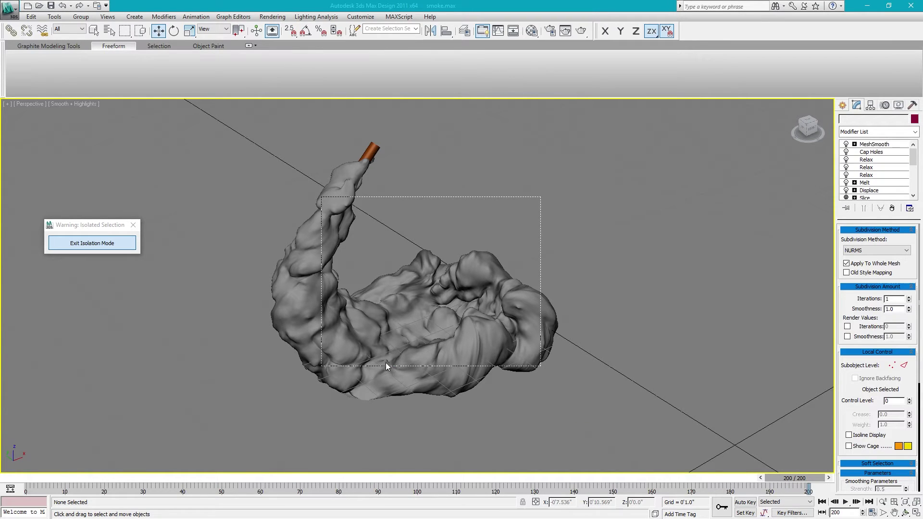
alt+middle_drag(384, 365, 385, 219)
scroll(386, 216, up, 3)
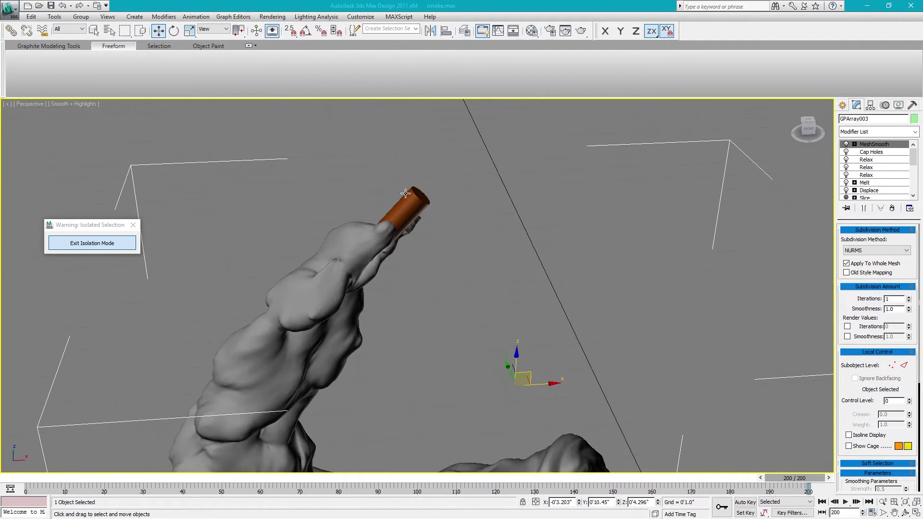
Select the orange cylinder at the smoke's narrow end and examine it together with the rest of the smoke model
scroll(445, 209, up, 2)
click(395, 158)
alt+middle_drag(456, 173, 525, 126)
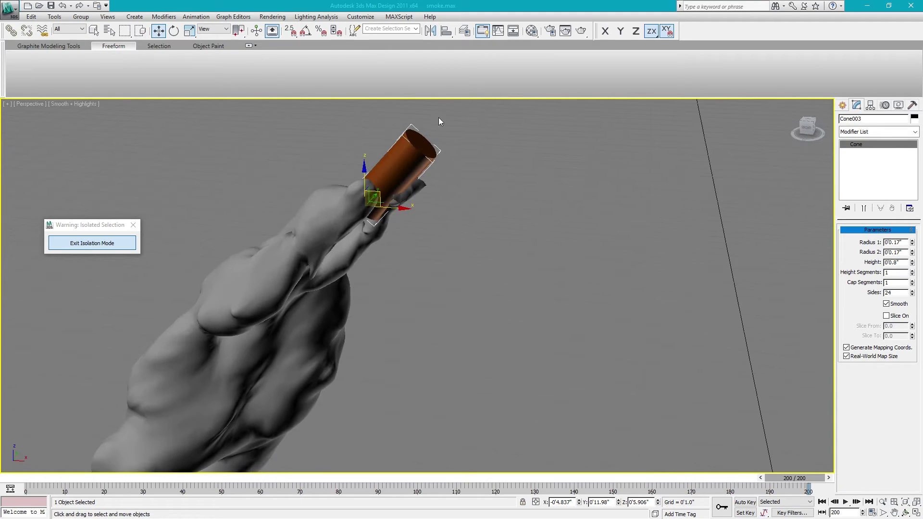
alt+middle_drag(317, 368, 361, 405)
scroll(360, 405, down, 3)
middle_drag(370, 326, 263, 277)
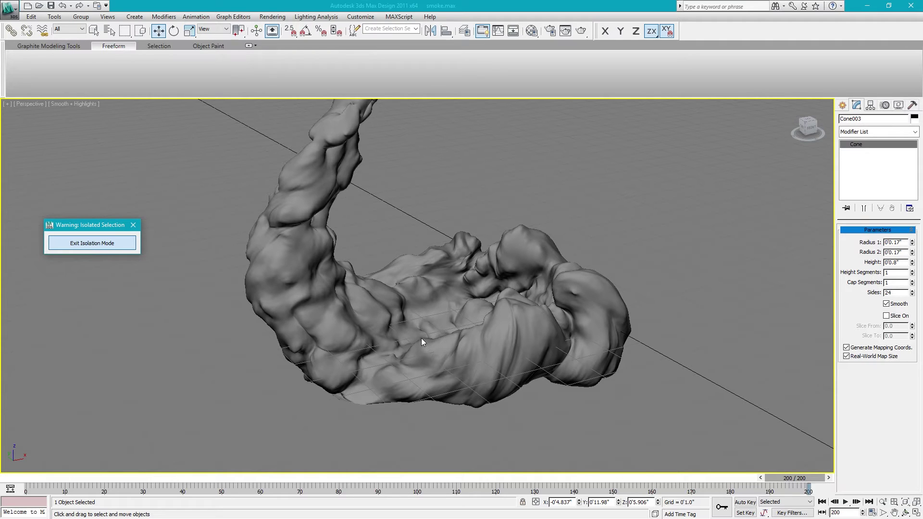
Exit isolation mode and bring the other smoke variants into view
click(119, 243)
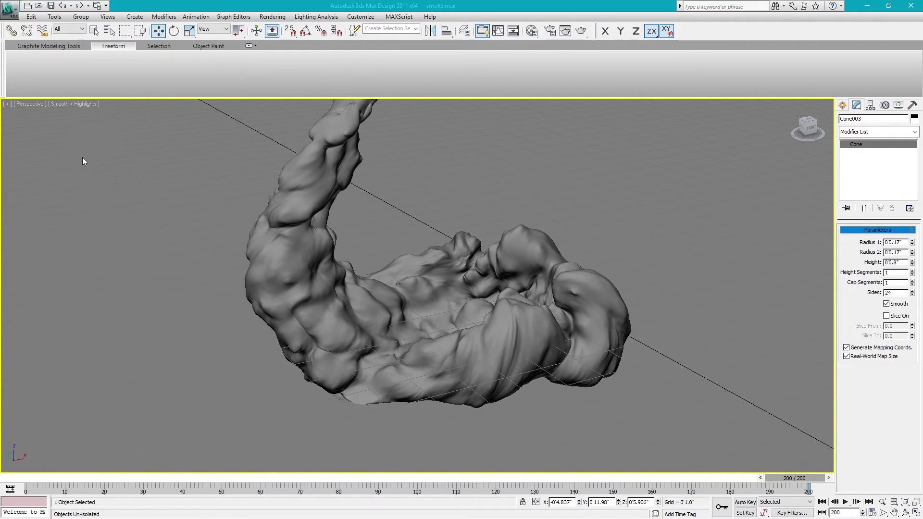
scroll(113, 186, down, 7)
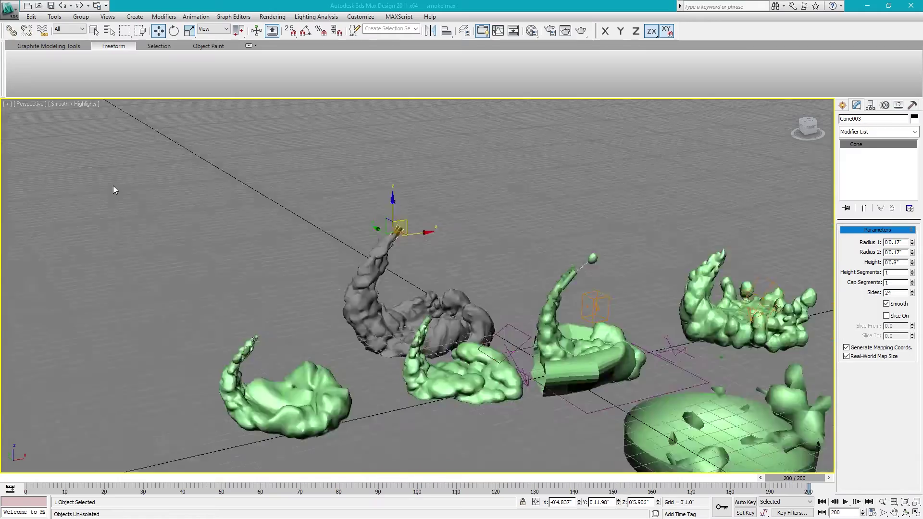
alt+middle_drag(247, 244, 249, 233)
Compare the smoke variants, selecting the particle array above the middle one, and finish with nothing selected
click(533, 321)
scroll(496, 317, up, 10)
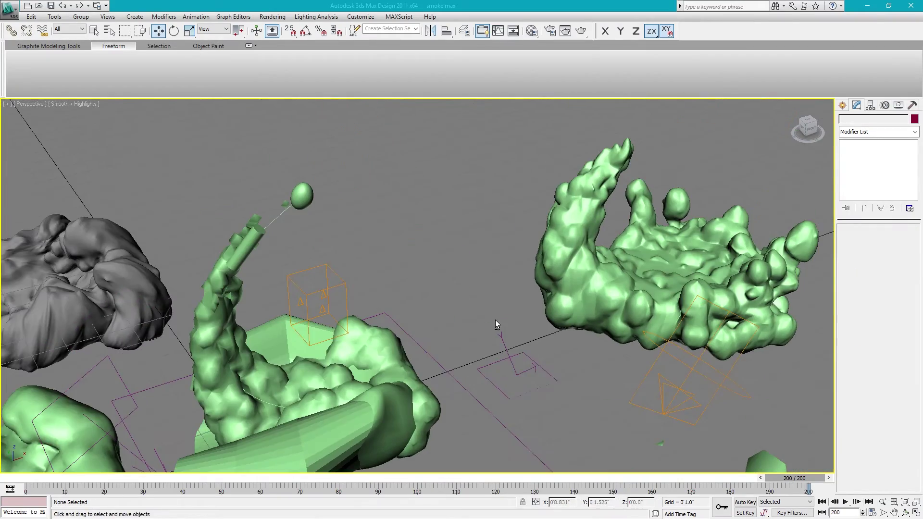
click(377, 368)
scroll(749, 396, down, 8)
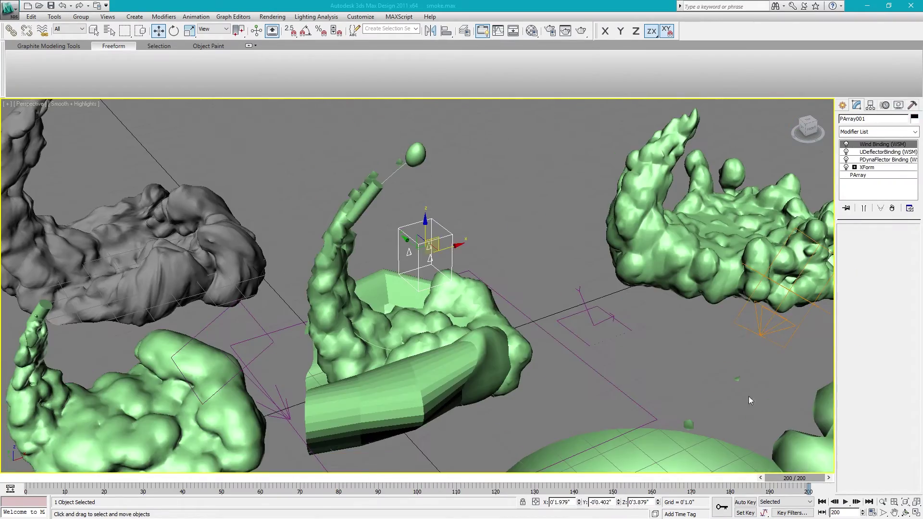
middle_drag(543, 403, 575, 365)
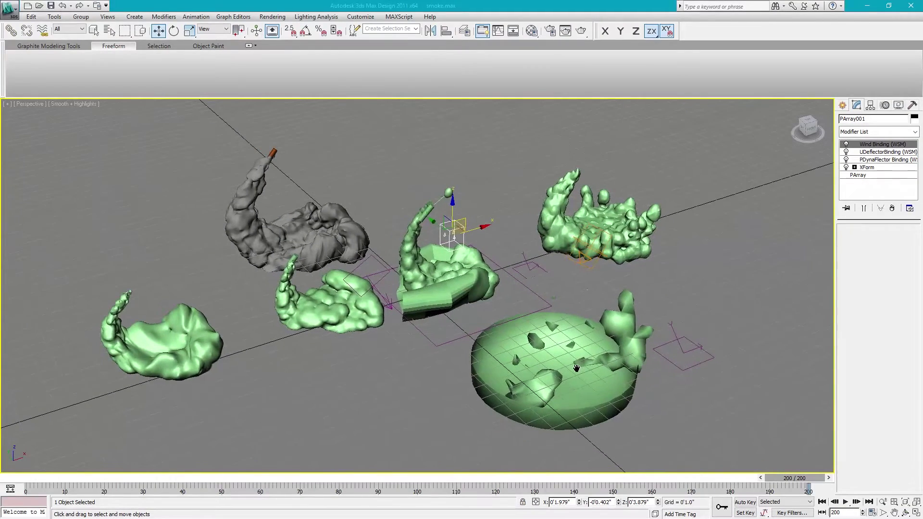
click(384, 406)
alt+middle_drag(368, 384, 370, 373)
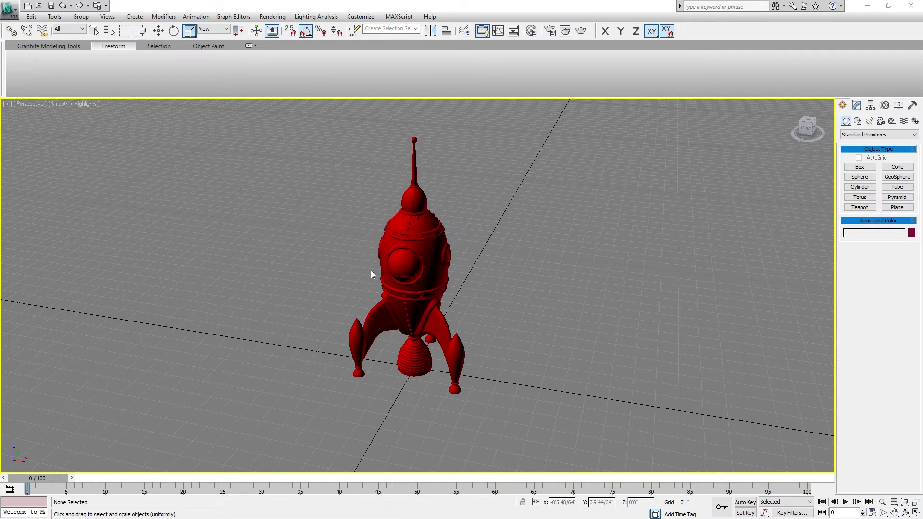
Look over the red rocket model and check the scene's display units in Units Setup
middle_drag(483, 262, 473, 296)
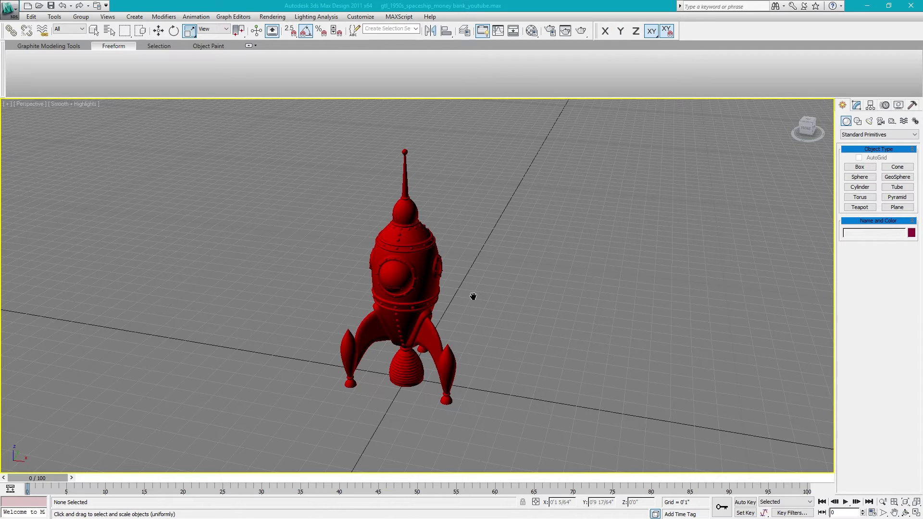
mouse_move(446, 259)
middle_down()
mouse_move(459, 263)
mouse_move(447, 260)
mouse_move(458, 255)
middle_up()
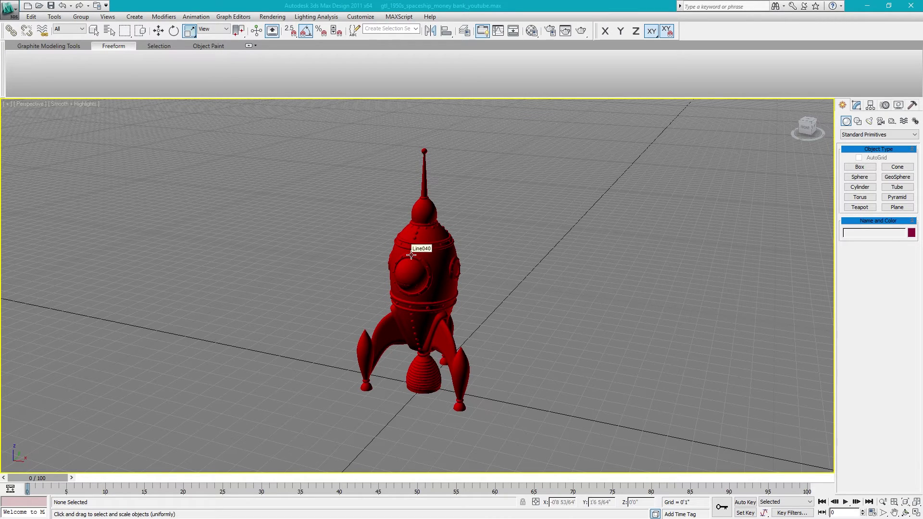
middle_drag(424, 280, 419, 261)
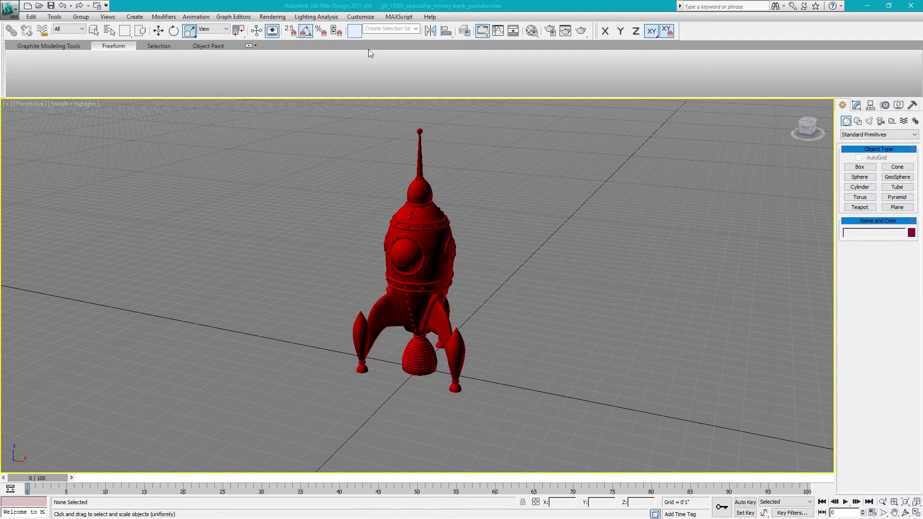
click(360, 18)
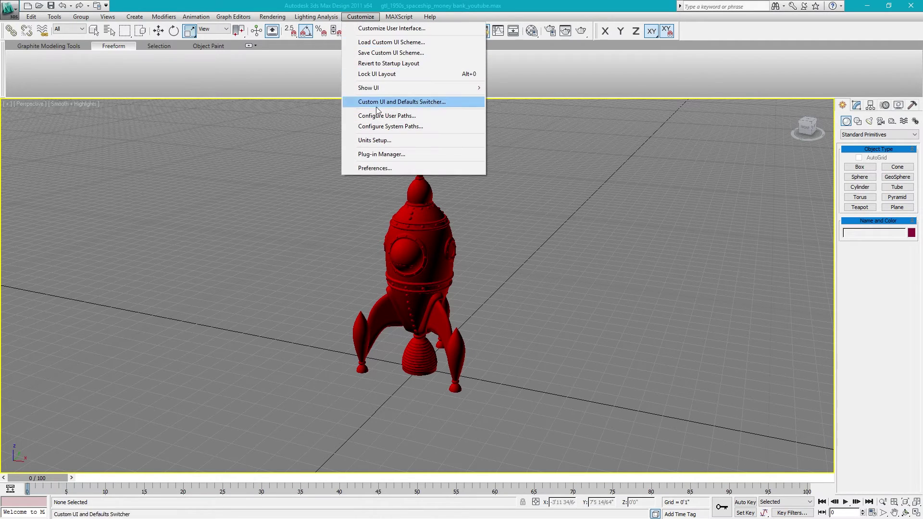
click(370, 141)
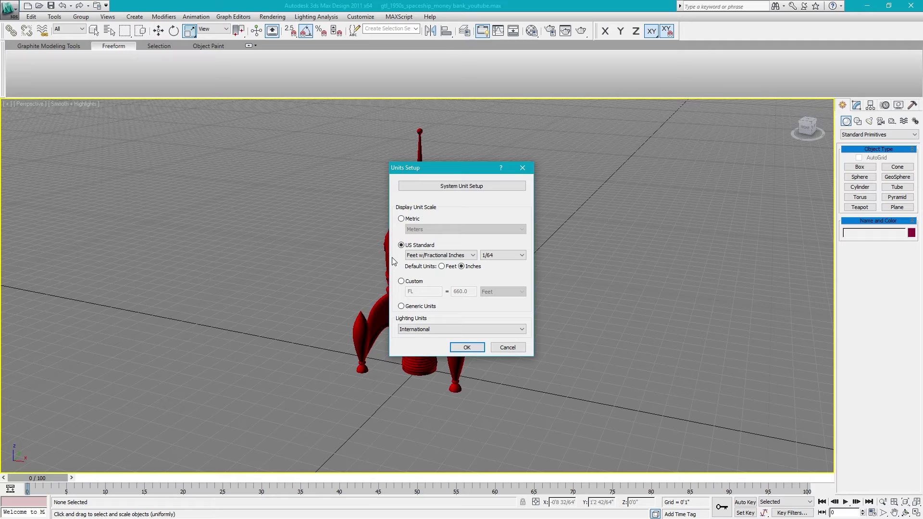
click(480, 349)
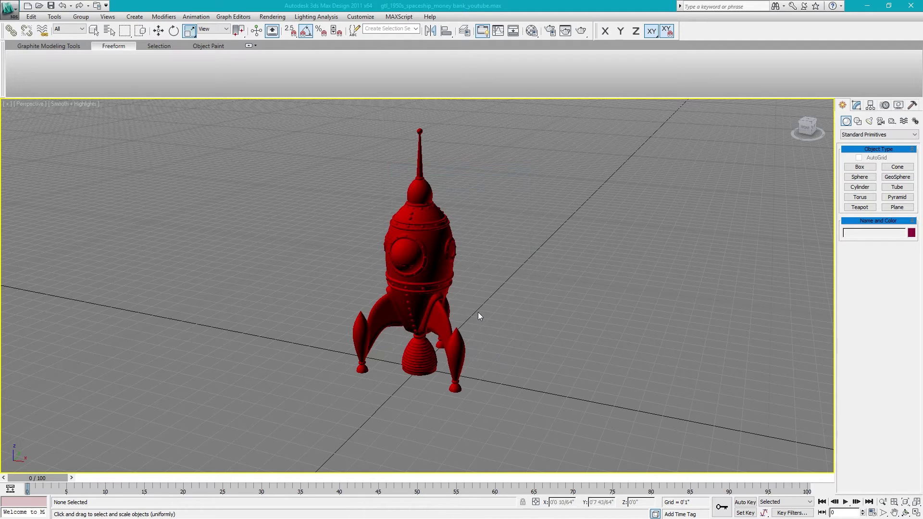
Select the rocket's main body, switch to the Move tool and deselect the body
click(423, 282)
alt+middle_drag(423, 282, 416, 294)
right_click(416, 294)
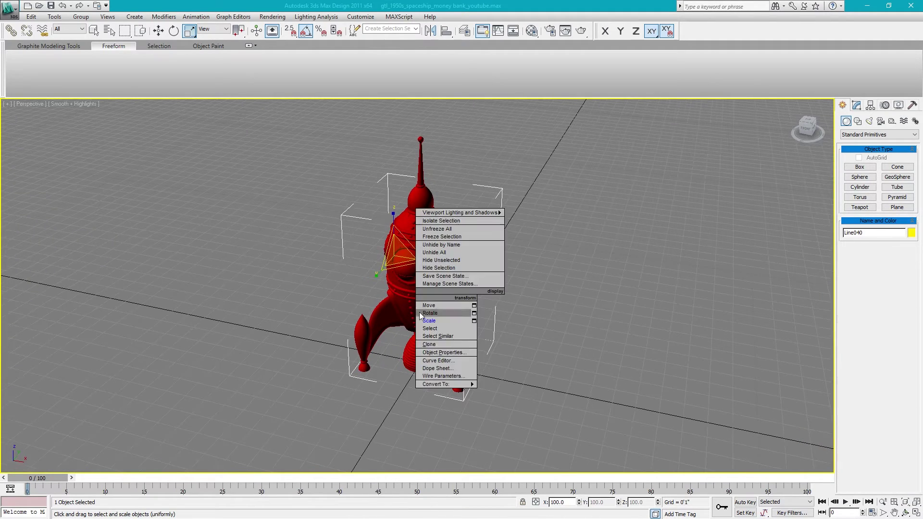
middle_drag(476, 375, 450, 352)
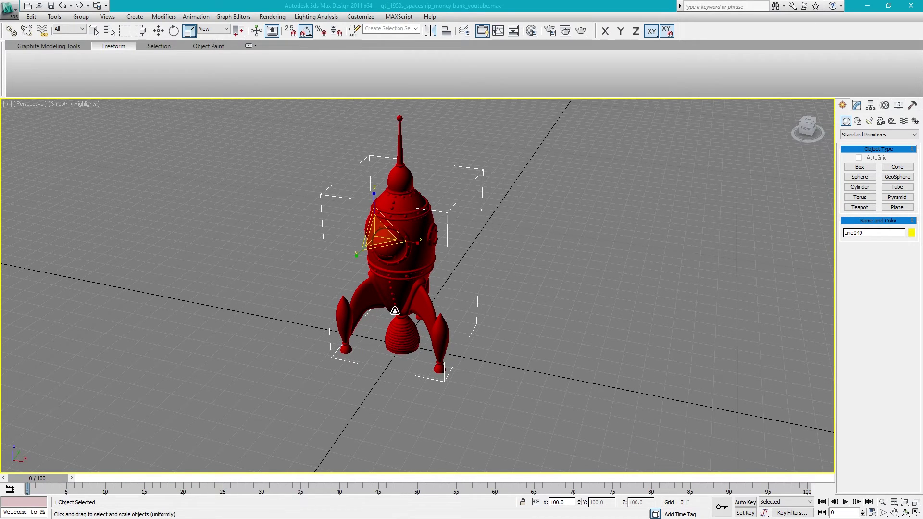
middle_drag(394, 310, 403, 327)
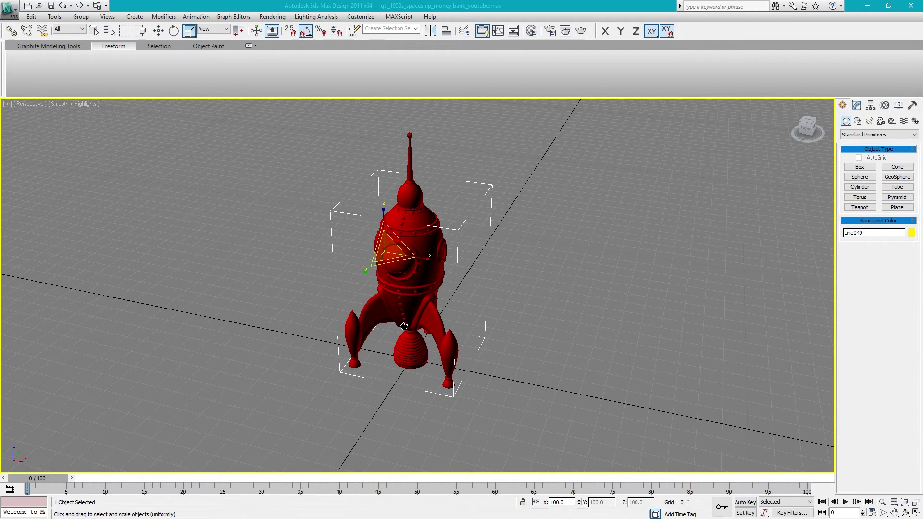
right_click(403, 326)
click(418, 335)
click(536, 311)
alt+middle_drag(517, 311, 514, 310)
middle_drag(513, 310, 512, 314)
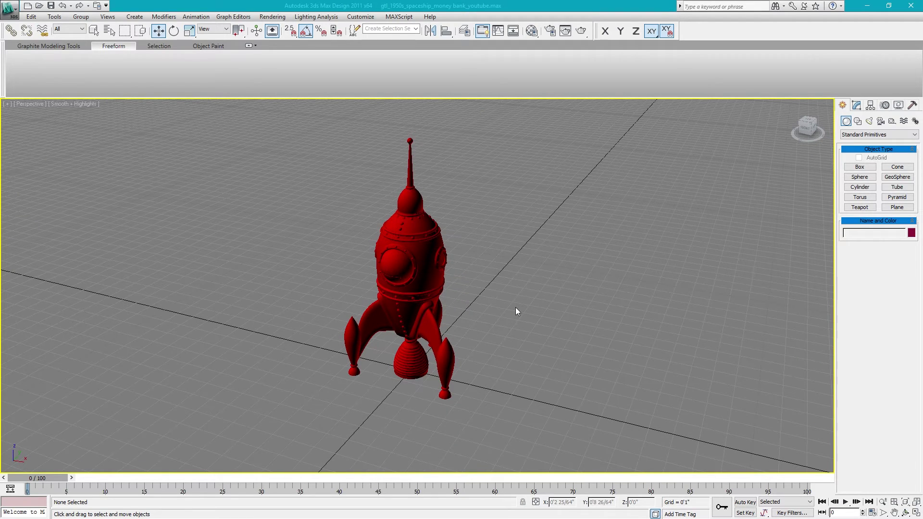
click(396, 284)
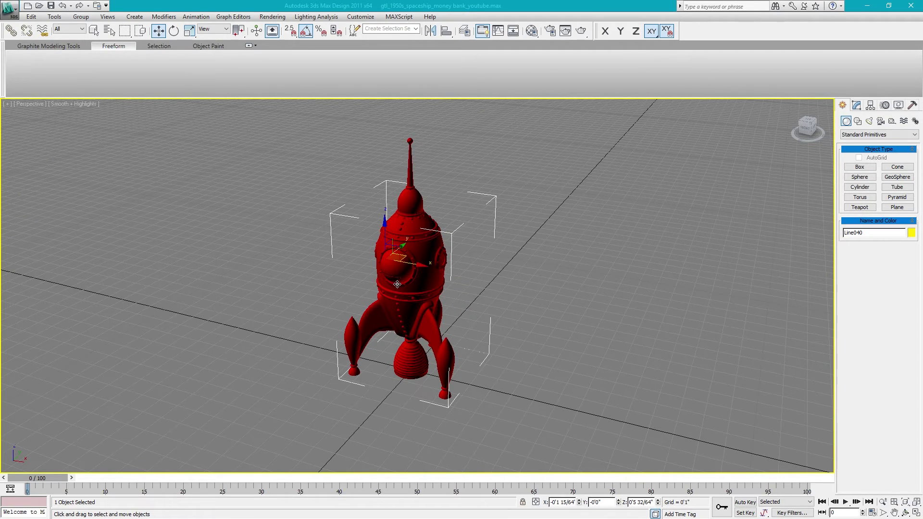
mouse_move(397, 284)
alt+middle_down()
mouse_move(373, 283)
mouse_move(384, 282)
alt+middle_up()
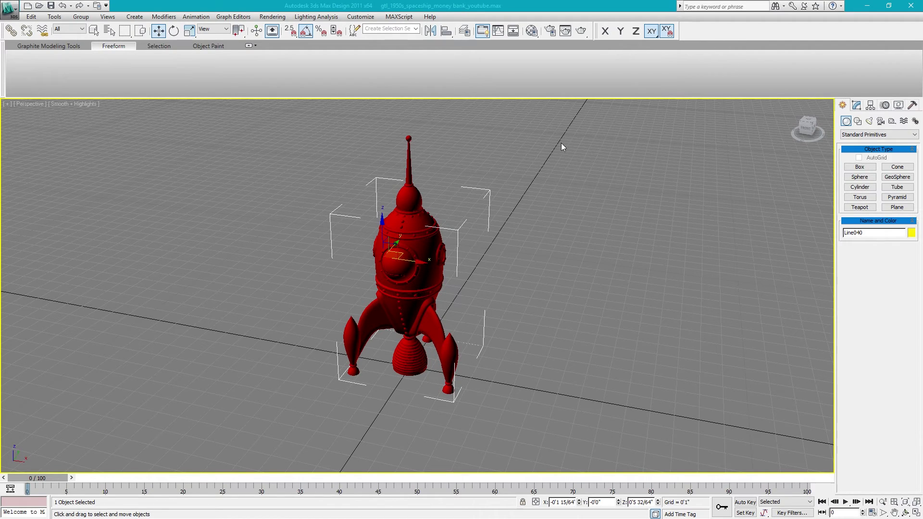
middle_drag(519, 210, 450, 237)
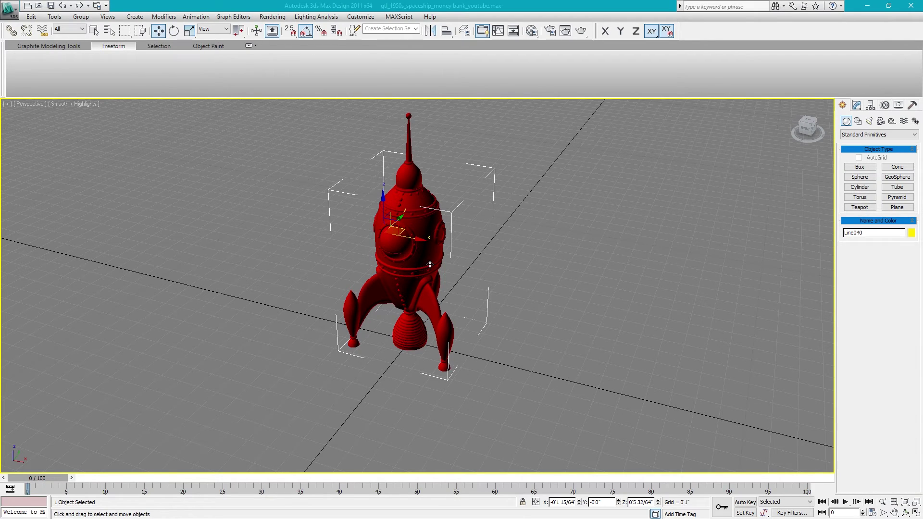
middle_drag(419, 293, 380, 279)
click(318, 153)
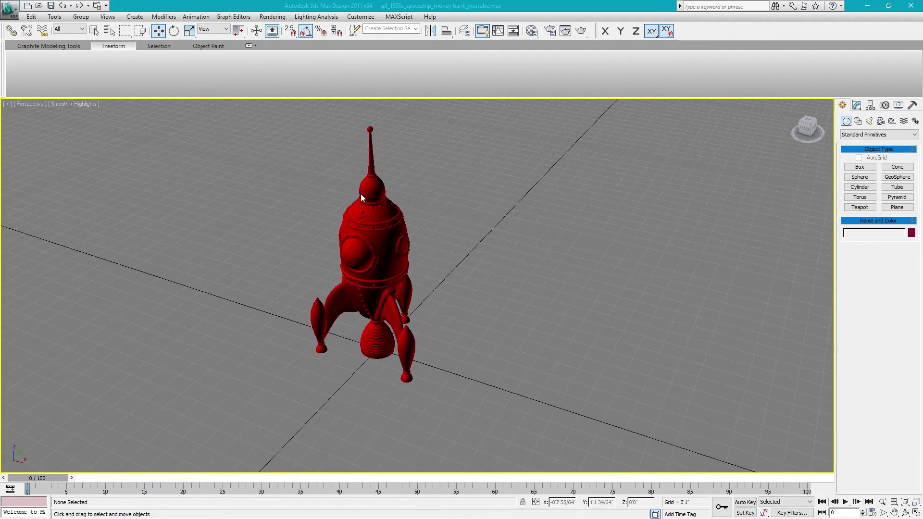
Set the Move tool to the World coordinate system with the transform coordinate center as pivot, and select the rocket's main body
click(212, 29)
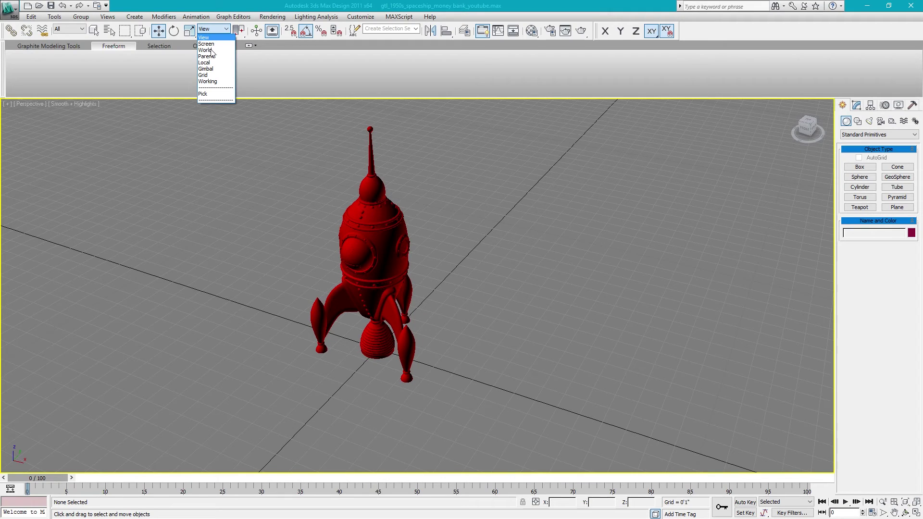
click(208, 50)
drag(238, 29, 237, 79)
alt+middle_drag(462, 309, 394, 283)
click(385, 279)
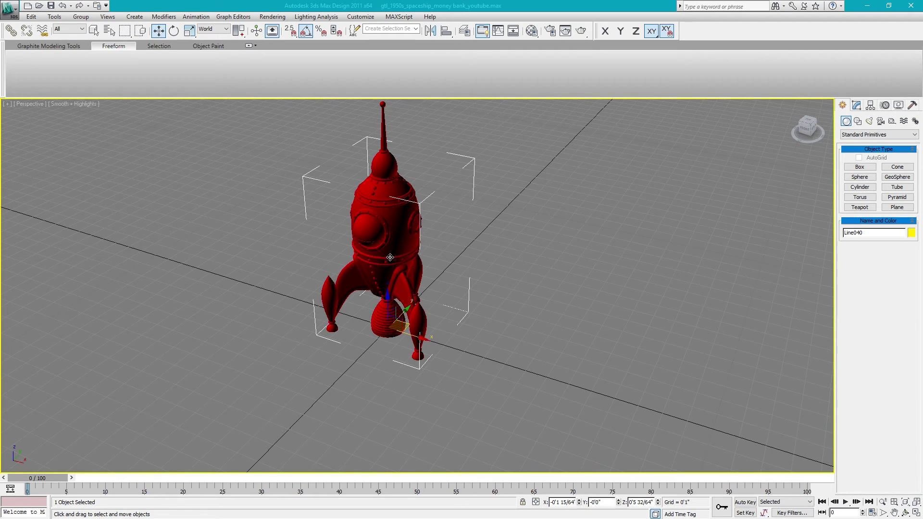
Try to scale the rocket's main body by 2540% using the Scale Transform Type-In offset
right_click(380, 237)
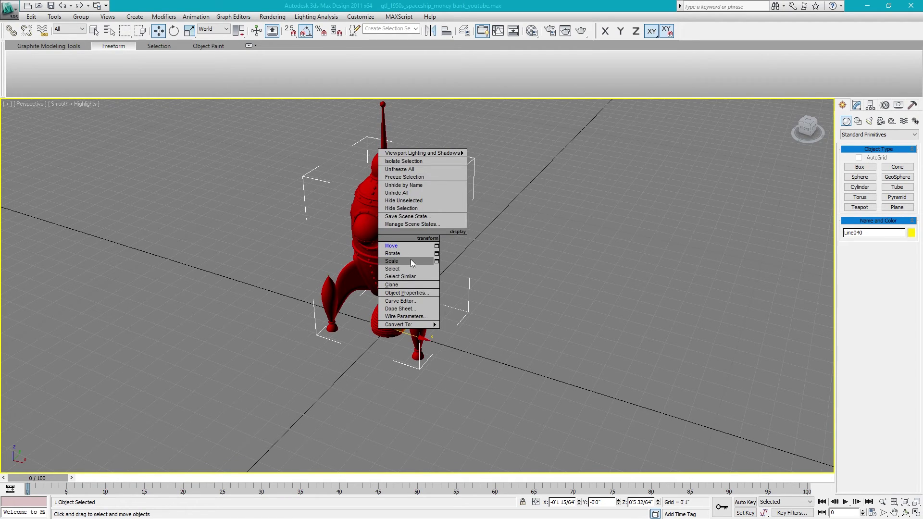
click(436, 261)
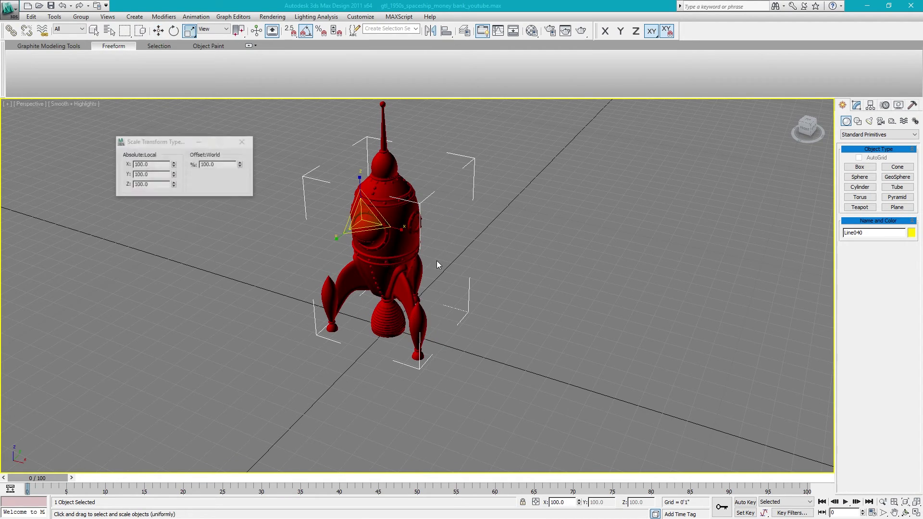
click(218, 168)
text(2540)
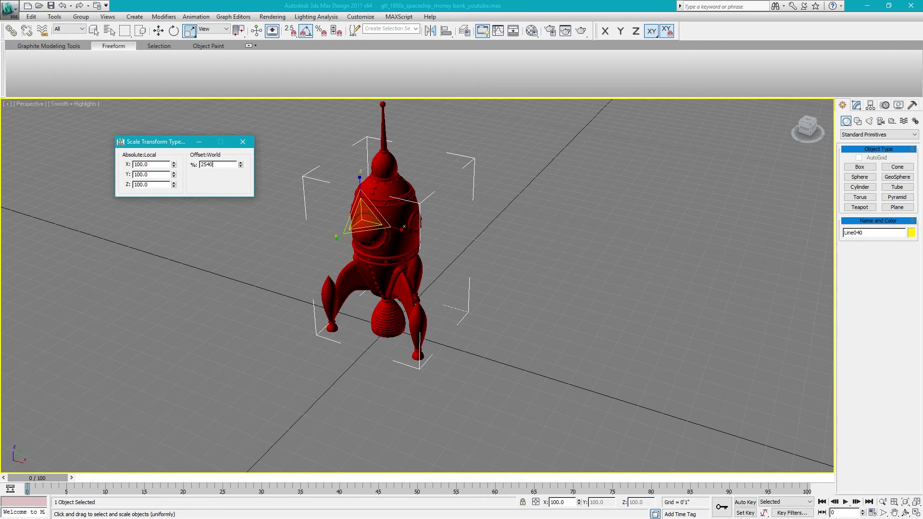
key(Return)
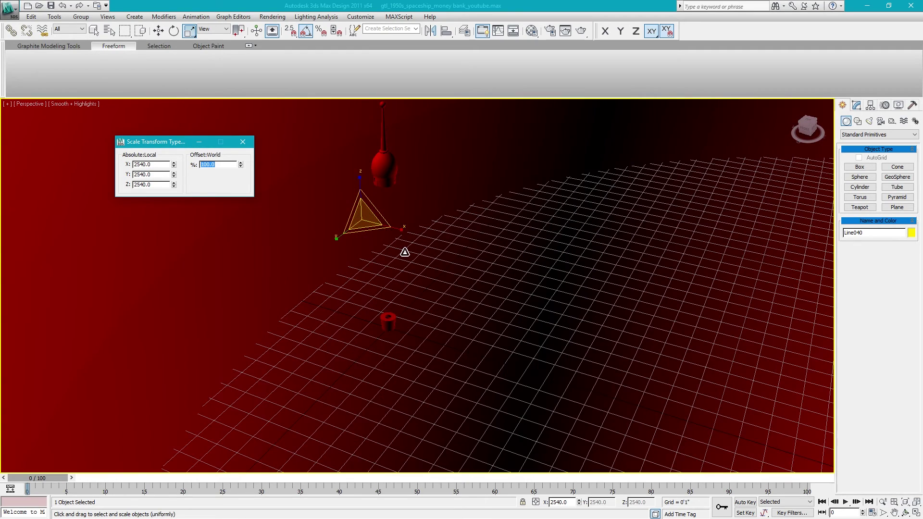
scroll(406, 252, down, 10)
scroll(429, 321, down, 3)
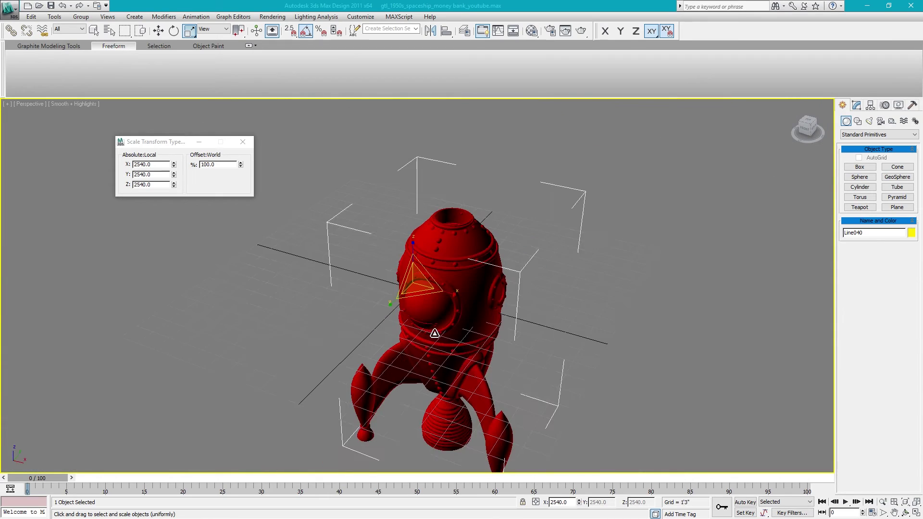
Undo the scaling of the rocket's main body
right_click(358, 271)
key(ctrl+z)
scroll(451, 348, up, 8)
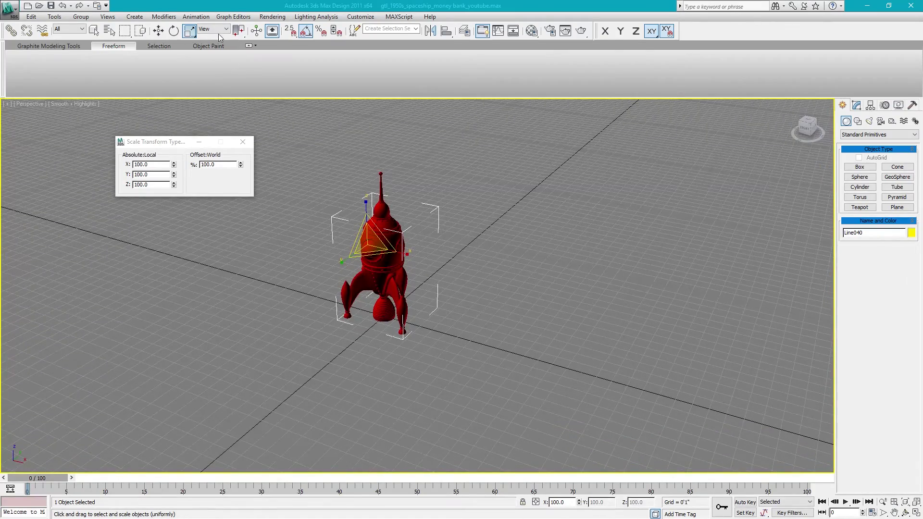
Set the Scale tool to the World coordinate system and use the transform coordinate center as its pivot
right_click(329, 197)
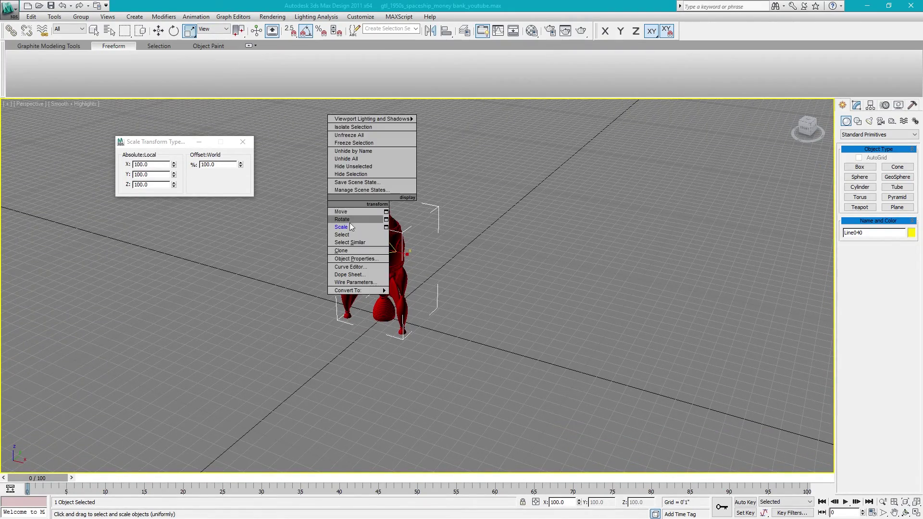
click(213, 28)
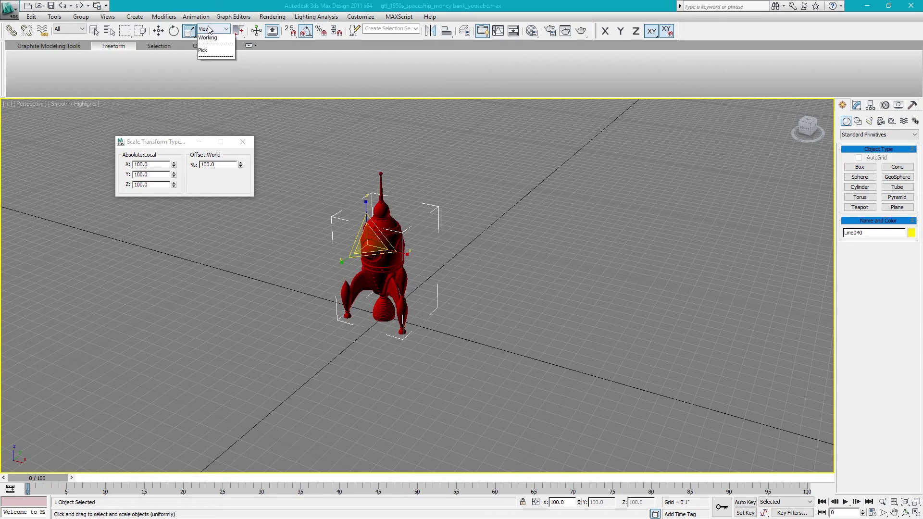
click(210, 50)
drag(238, 31, 239, 77)
scroll(391, 293, up, 3)
mouse_move(391, 293)
middle_down()
mouse_move(399, 279)
mouse_move(394, 295)
middle_up()
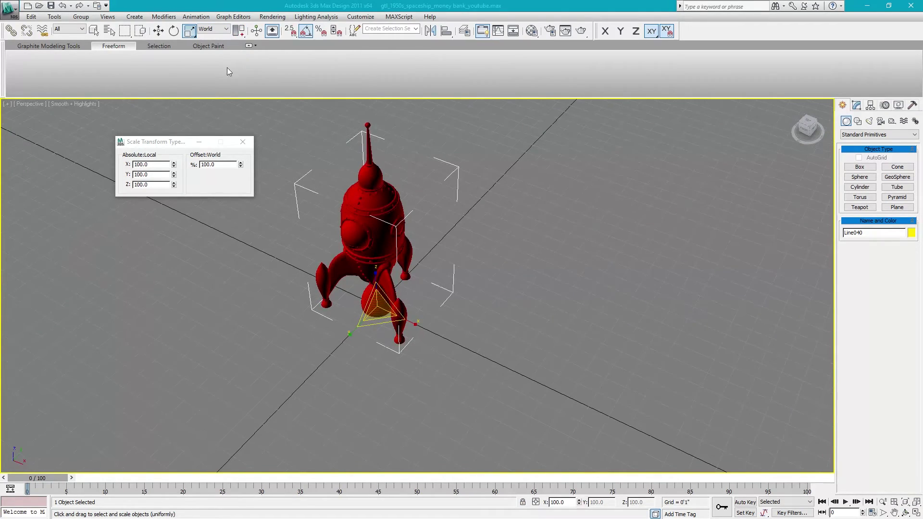
Scale the rocket's main body by an offset of 2540% about the world origin
middle_drag(247, 243, 274, 245)
double_click(212, 164)
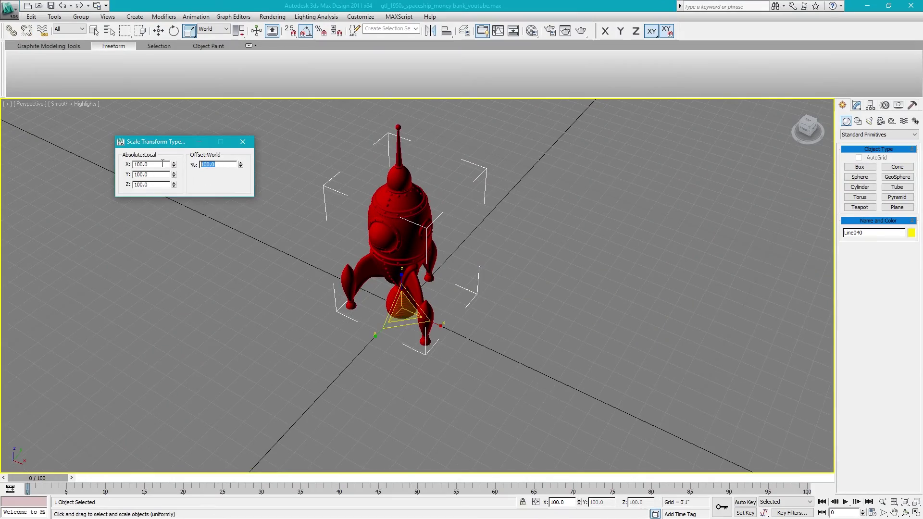
text(2540)
key(Return)
scroll(469, 321, down, 10)
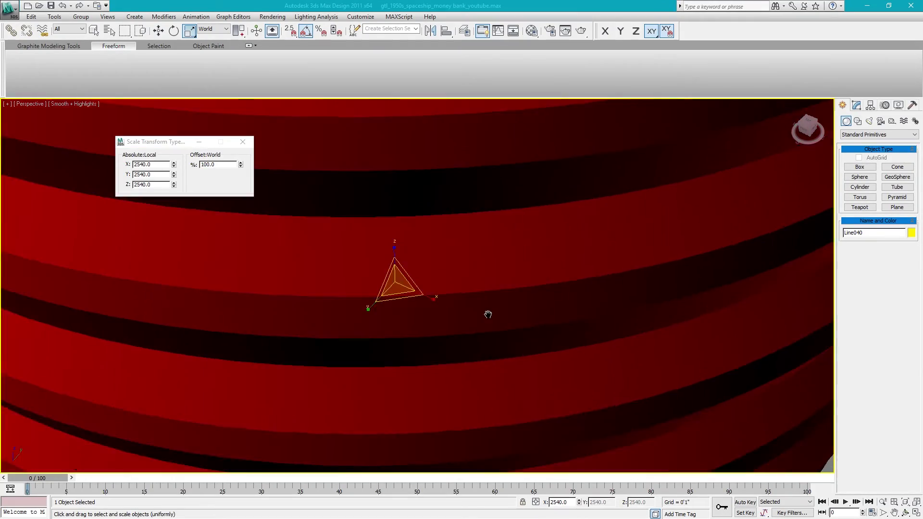
Try moving the scaled rocket's main body along the world X axis and undo the move
scroll(386, 390, down, 6)
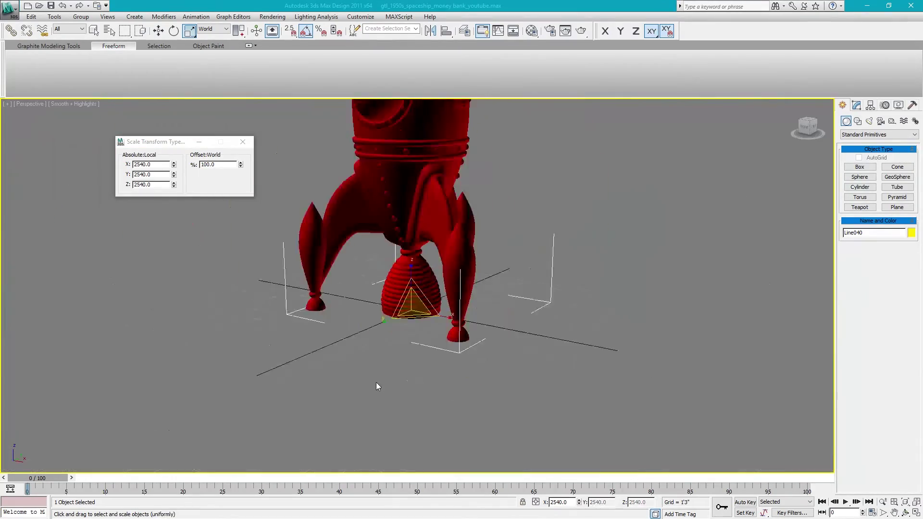
middle_drag(374, 329, 356, 406)
right_click(362, 365)
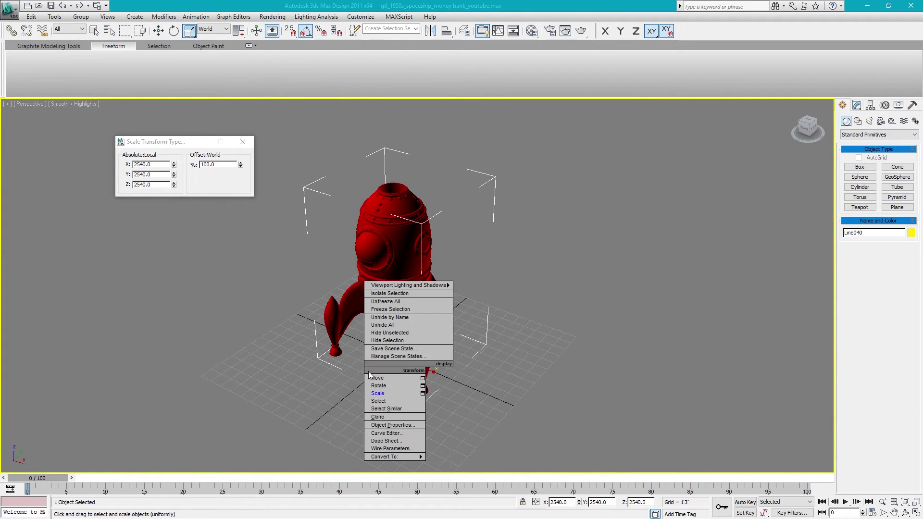
click(380, 371)
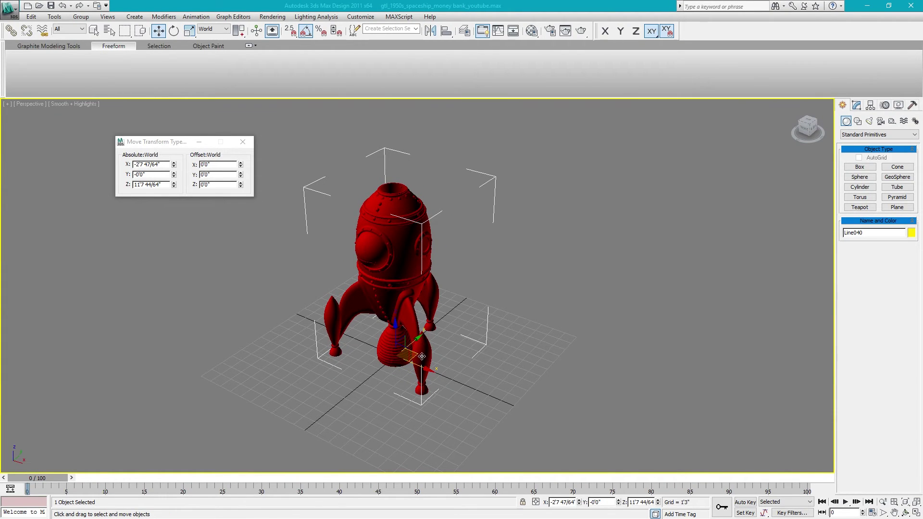
drag(416, 359, 395, 359)
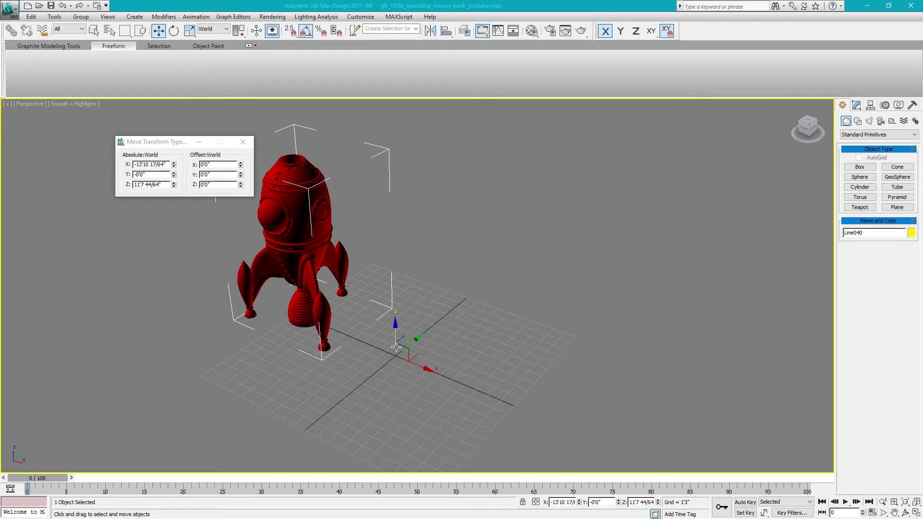
key(ctrl+z)
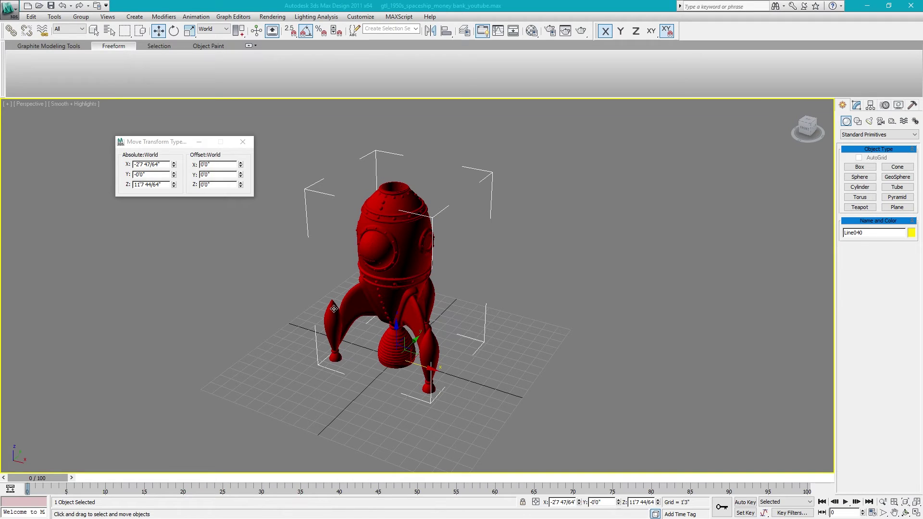
alt+middle_drag(358, 305, 359, 304)
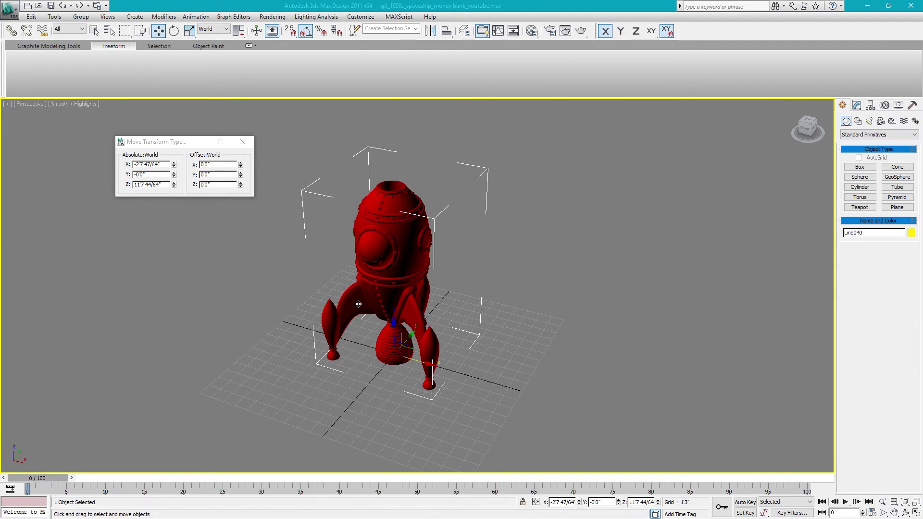
Export only the selected rocket body as a binary StereoLitho (STL) file named "gcreate rocket money bank"
click(10, 7)
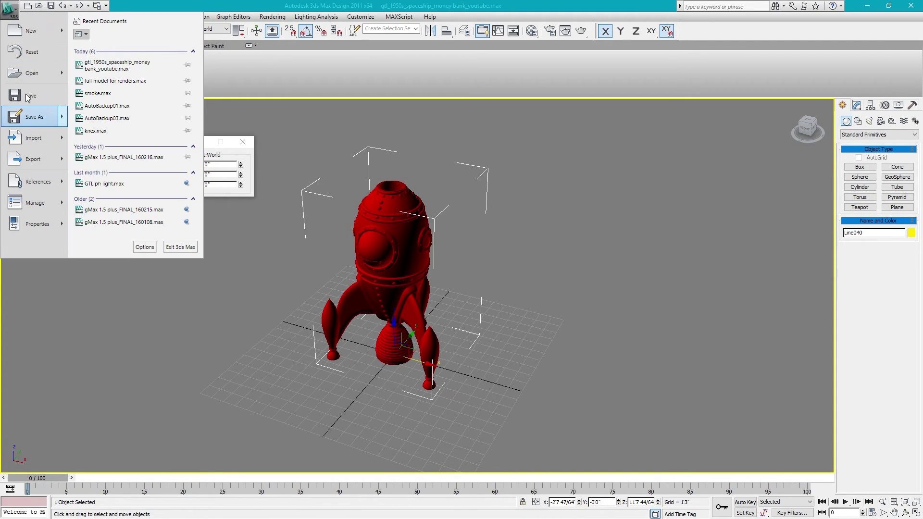
click(37, 159)
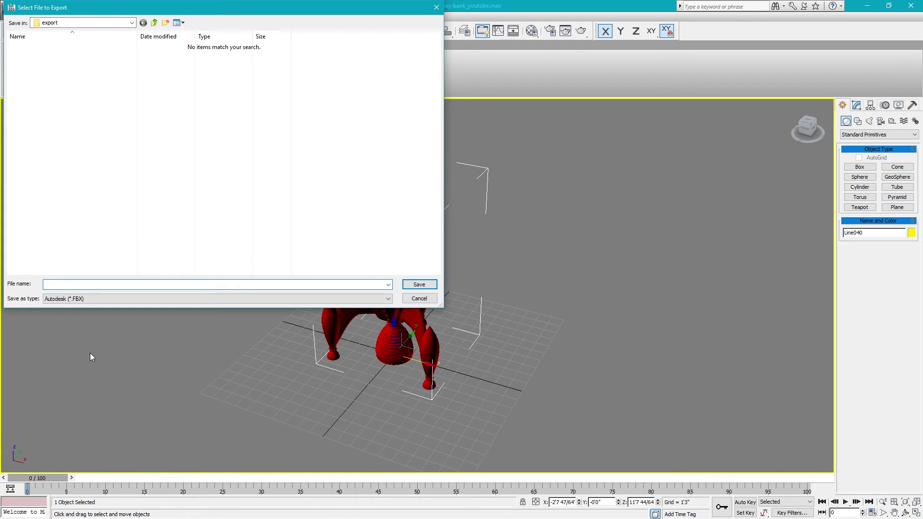
click(108, 298)
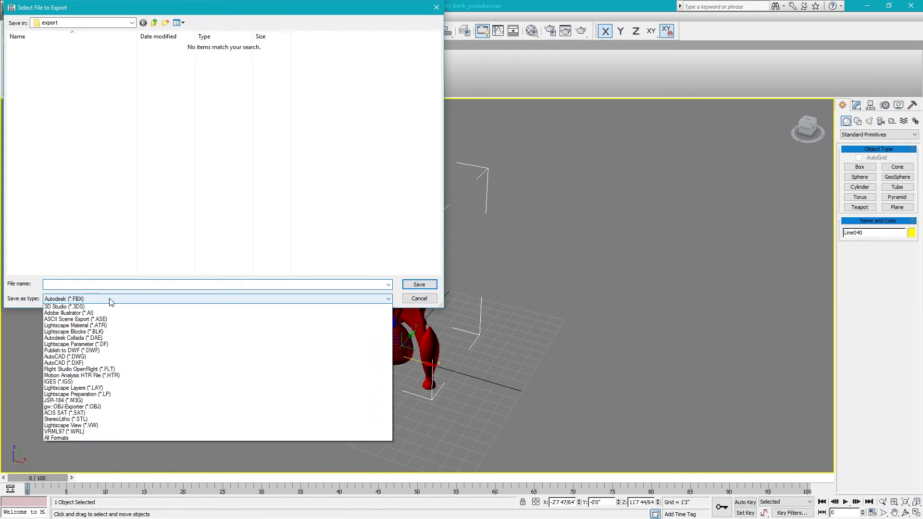
click(99, 426)
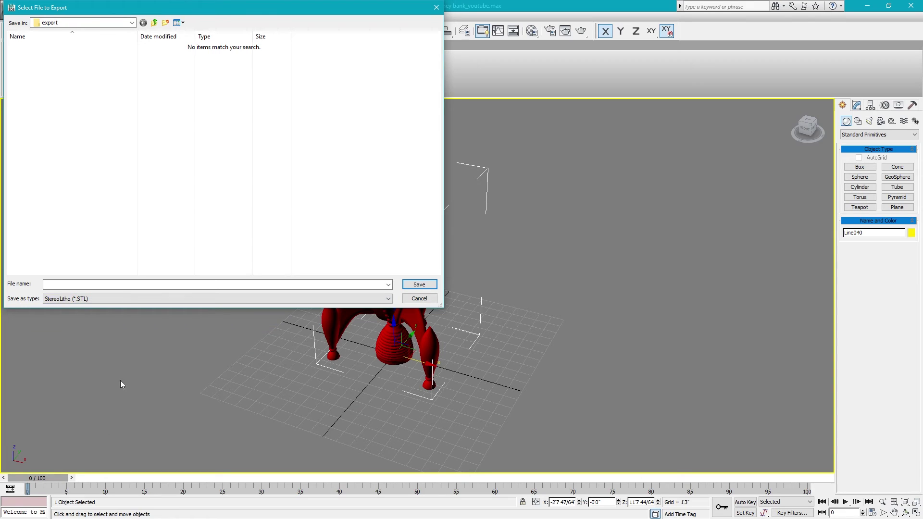
click(102, 283)
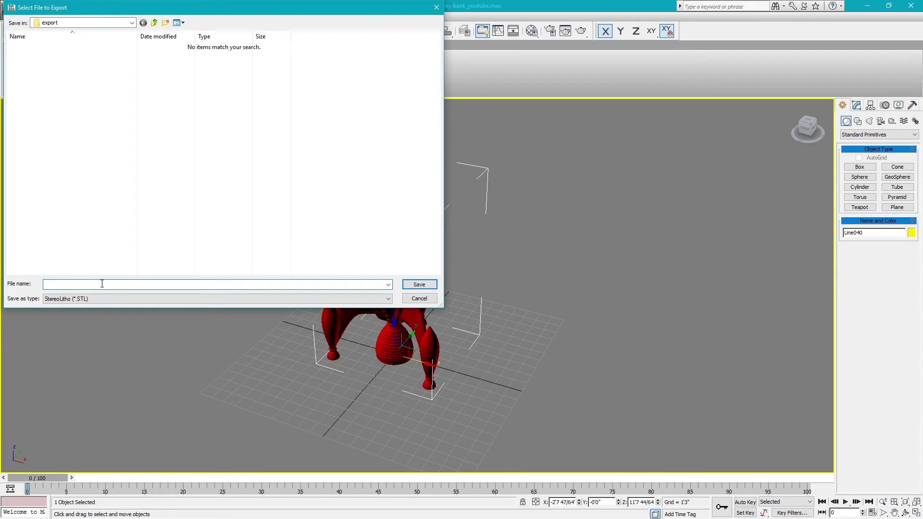
text(gcreate rocket money bank)
key(Return)
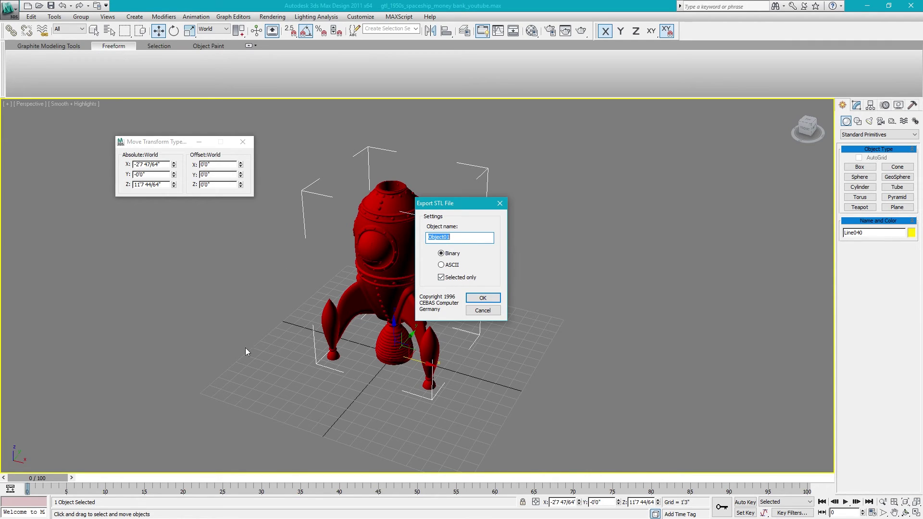
click(492, 298)
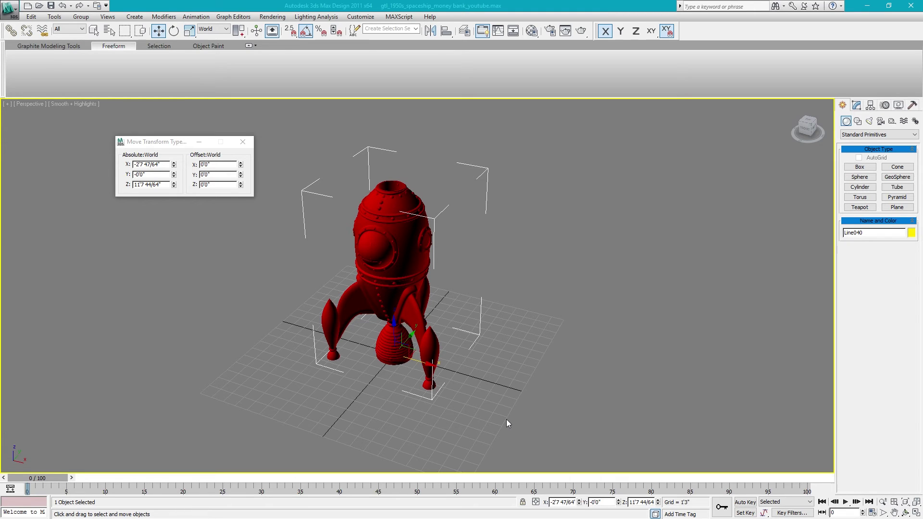
Undo the 2540% scaling of the rocket's main body and reselect the body at the world origin
key(ctrl+z)
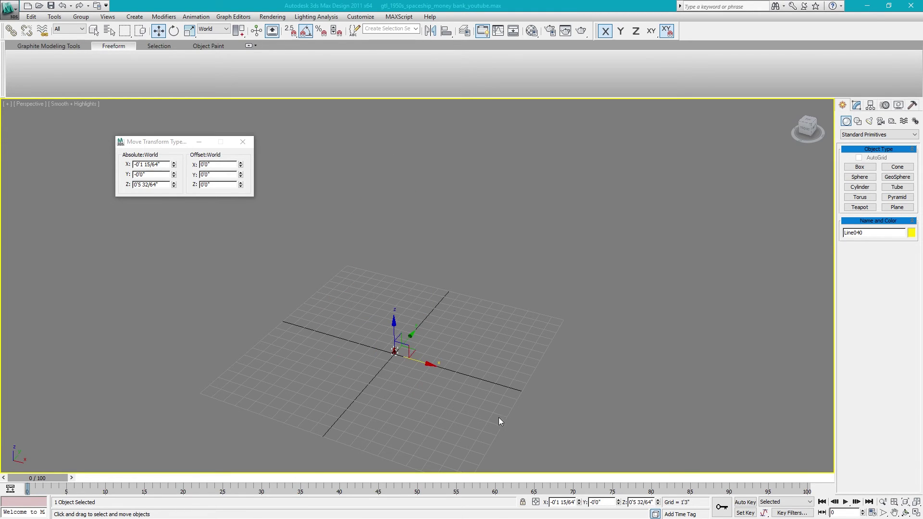
click(469, 421)
scroll(441, 424, up, 3)
scroll(442, 427, up, 10)
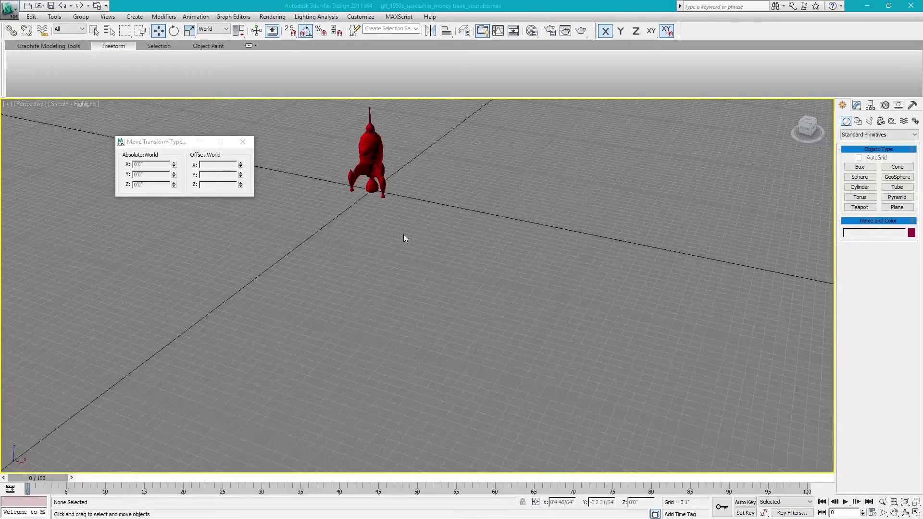
middle_drag(391, 222, 390, 233)
click(390, 233)
key(z)
scroll(392, 240, down, 2)
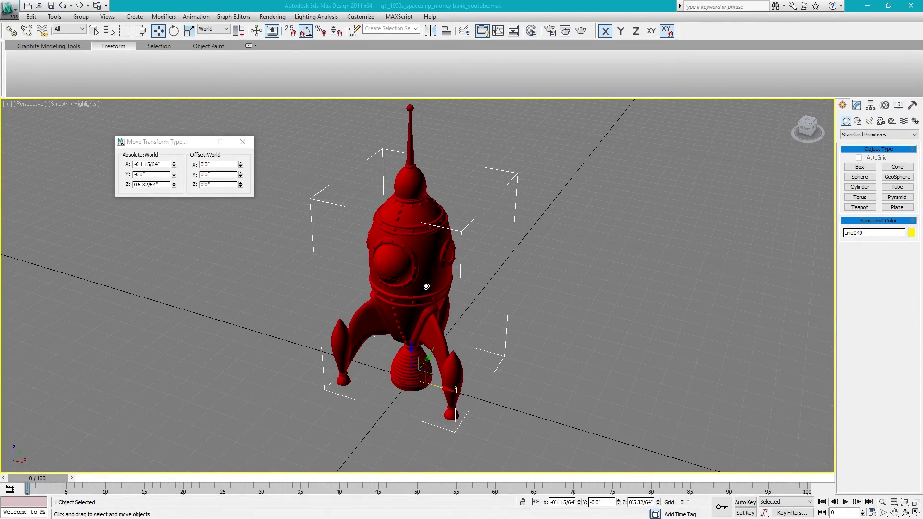
middle_drag(438, 307, 434, 353)
scroll(465, 316, down, 3)
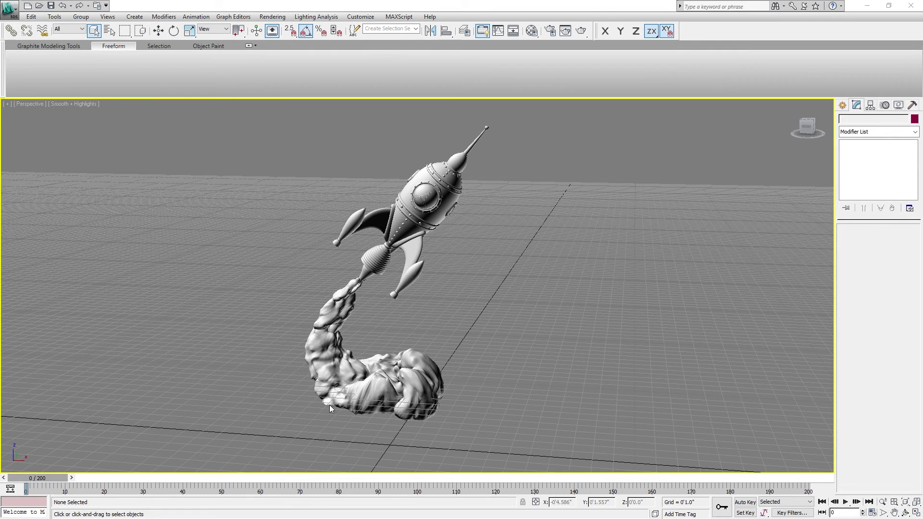
In the full model with smoke, select the lathed connector between the smoke trail and the rocket's nozzle and isolate it
click(334, 361)
alt+middle_drag(334, 360, 353, 333)
scroll(354, 333, up, 3)
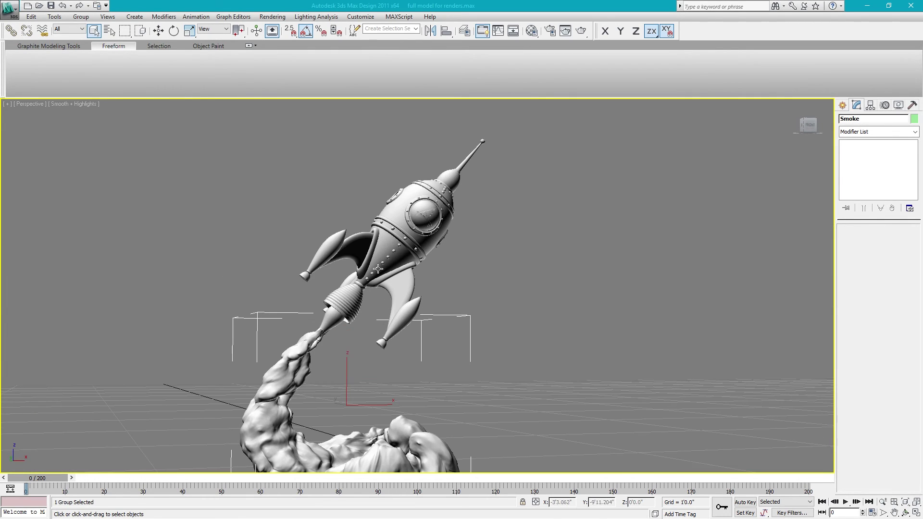
click(332, 322)
key(z)
right_click(332, 323)
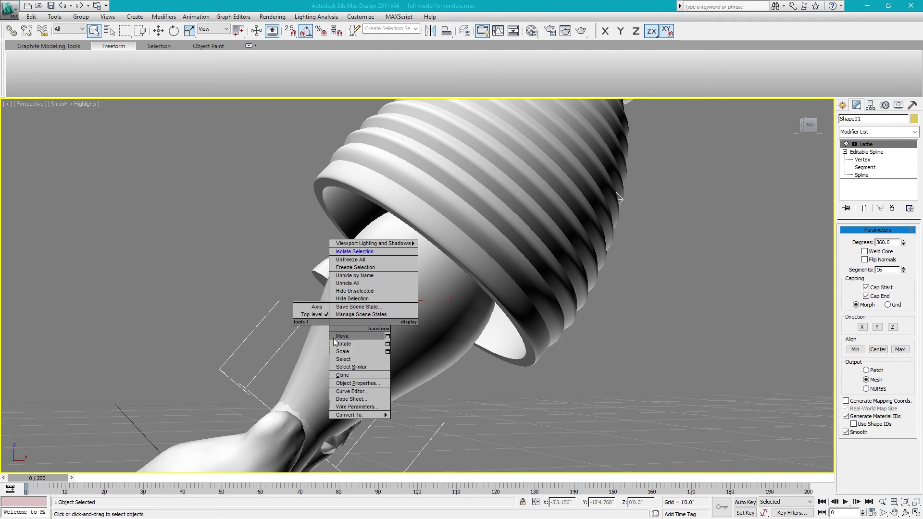
click(333, 339)
middle_drag(356, 358, 352, 333)
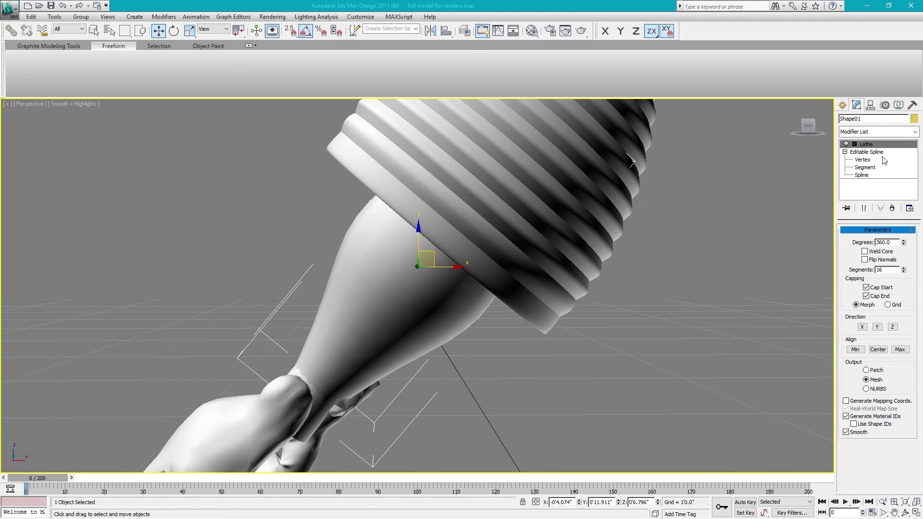
right_click(385, 248)
click(411, 174)
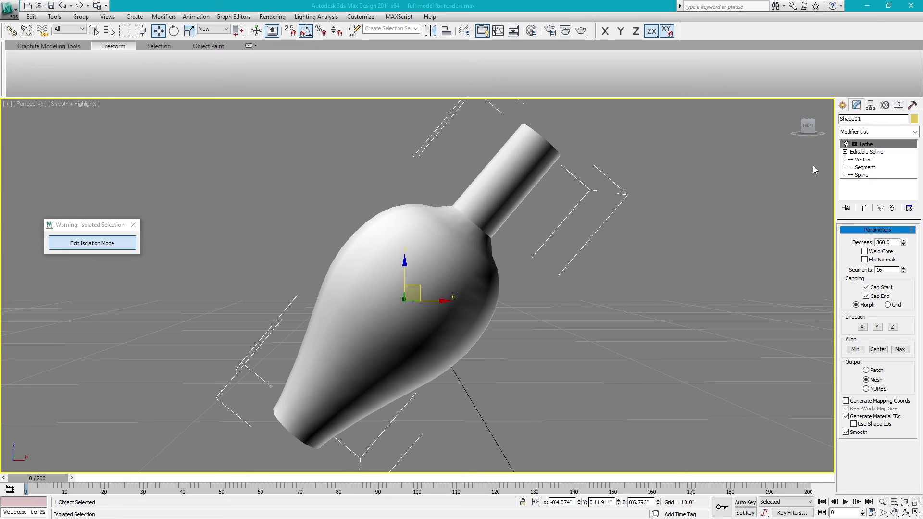
Switch the connector's Lathe modifier off and on to compare its profile with the solid, and exit isolation mode
click(846, 144)
click(846, 145)
alt+middle_drag(451, 399, 408, 431)
click(117, 243)
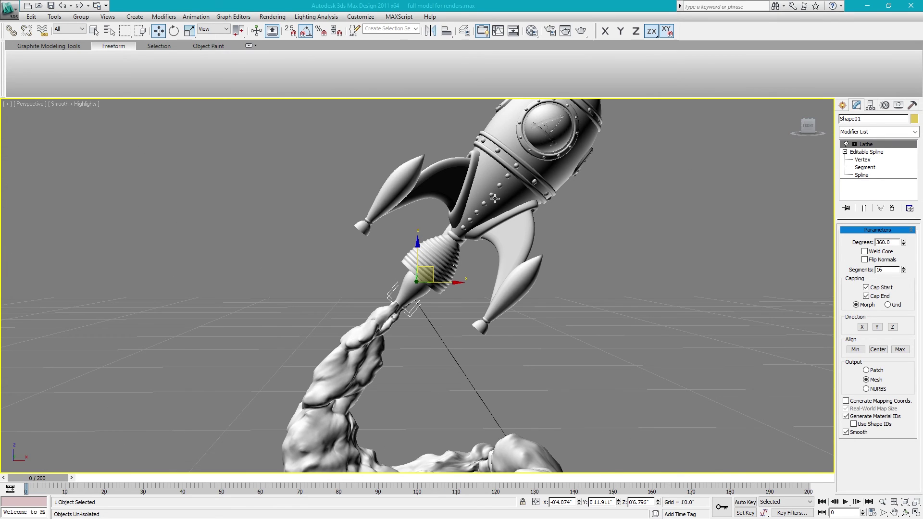
Examine how the rocket body and connector join the smoke trail, selecting the body and clearing the selection
alt+middle_drag(459, 259, 466, 245)
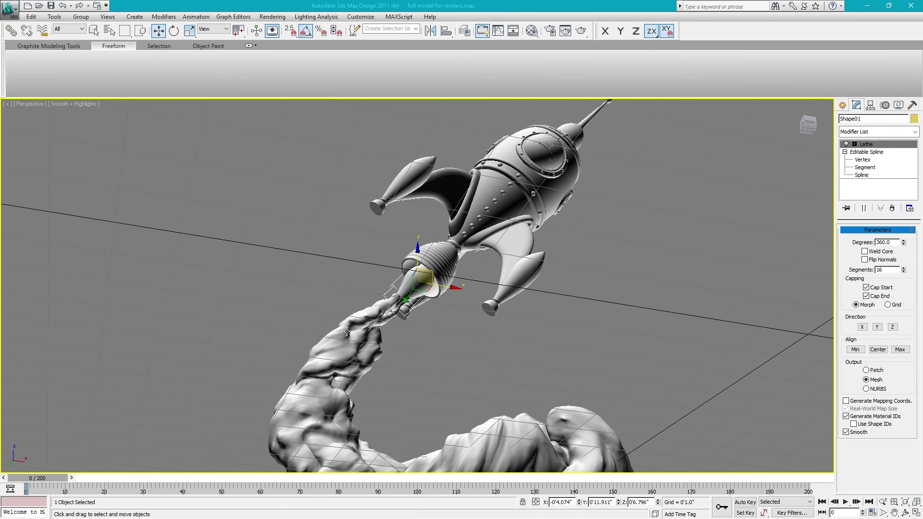
click(489, 272)
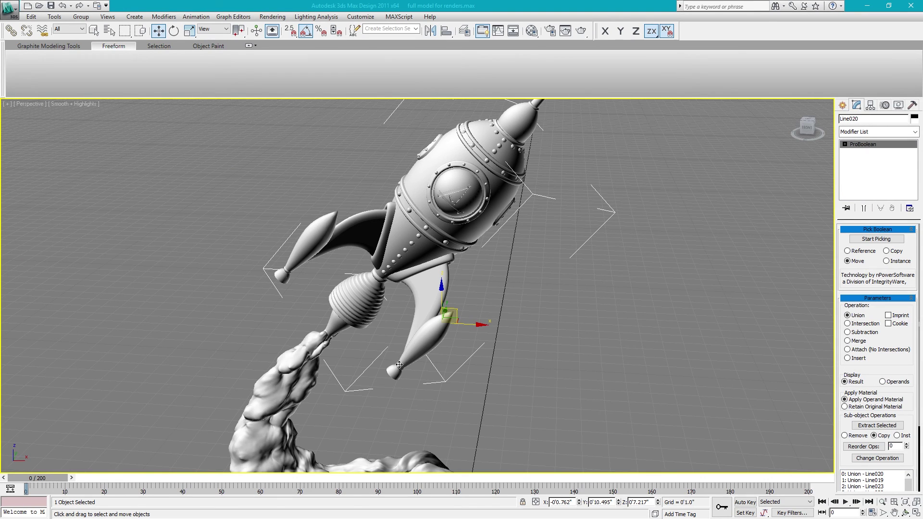
scroll(403, 360, down, 3)
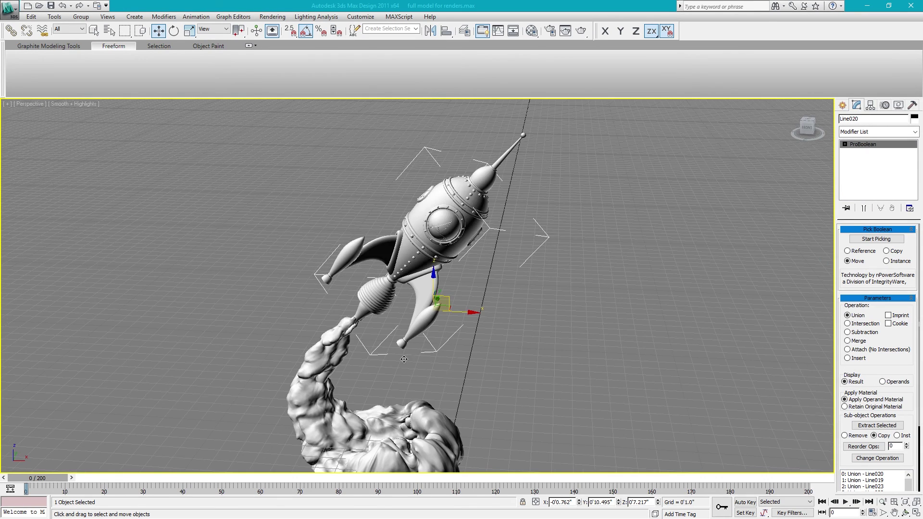
middle_drag(463, 374, 487, 347)
click(543, 380)
scroll(531, 344, down, 3)
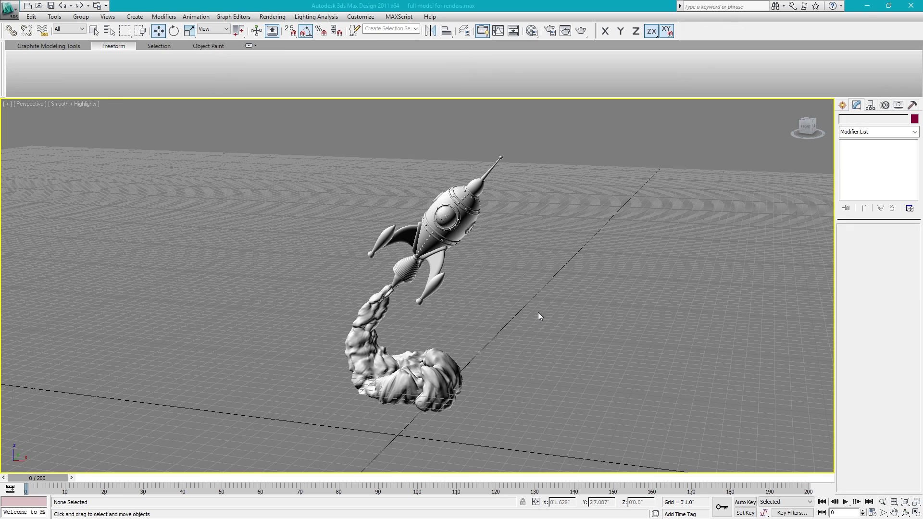
alt+middle_drag(526, 312, 504, 316)
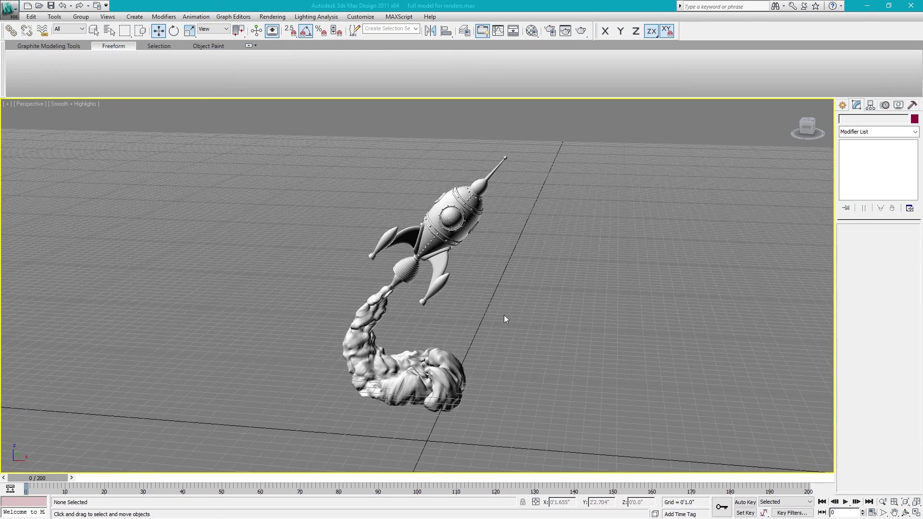